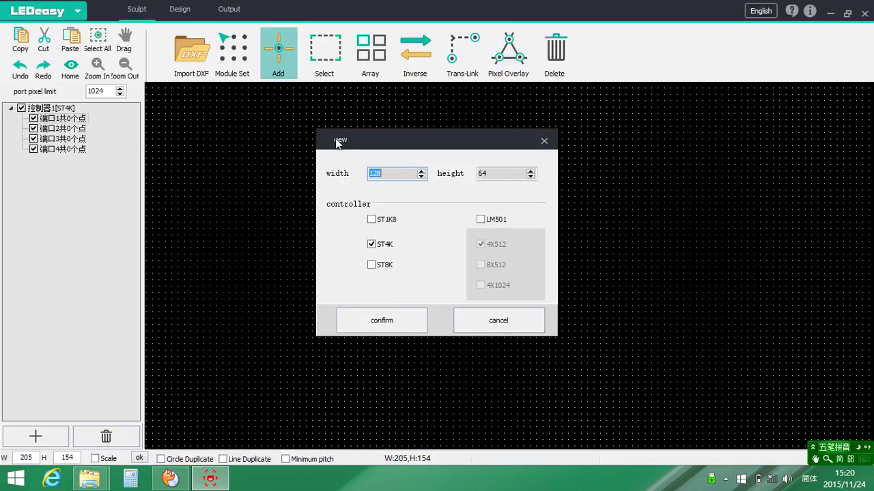
Set up a new 128×64 layout with the LM501 controller in 4X512 mode
left_click(392, 175)
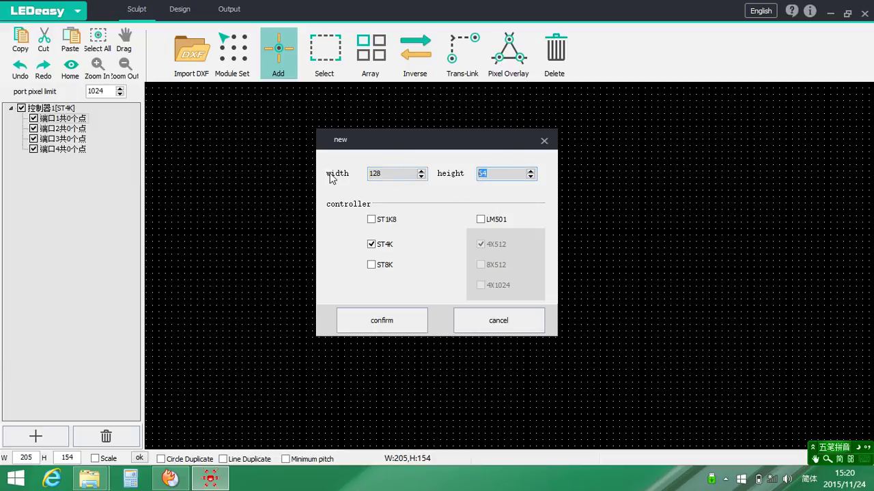
left_click(486, 174)
left_click(481, 220)
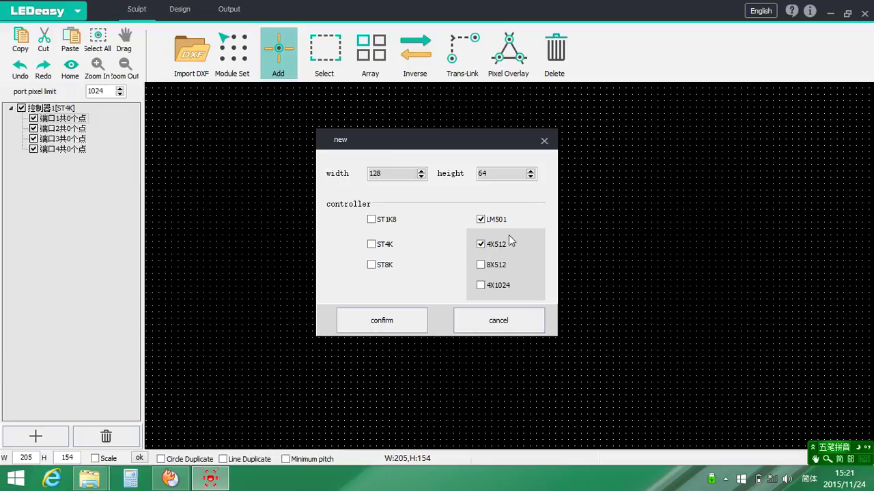
Confirm the new 128×64 layout and drag across the entire grid to fill it with pixels
left_click(414, 318)
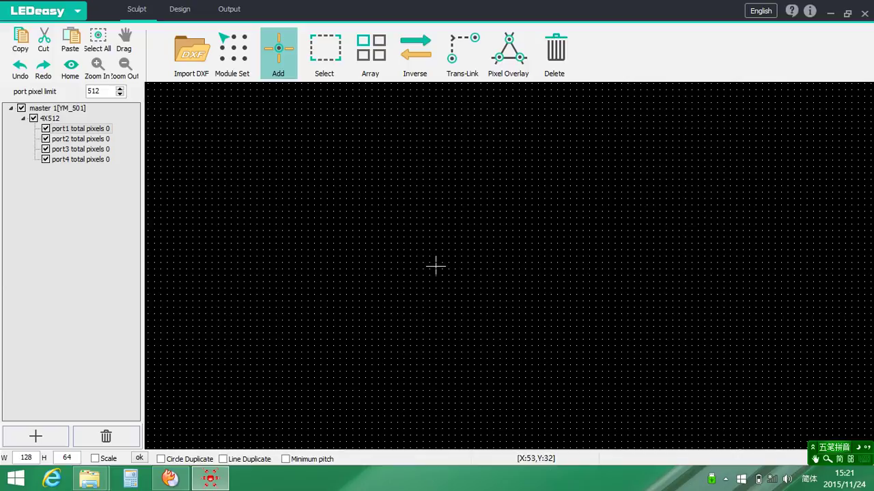
scroll(425, 266, "down", 2)
scroll(425, 266, "up", 2)
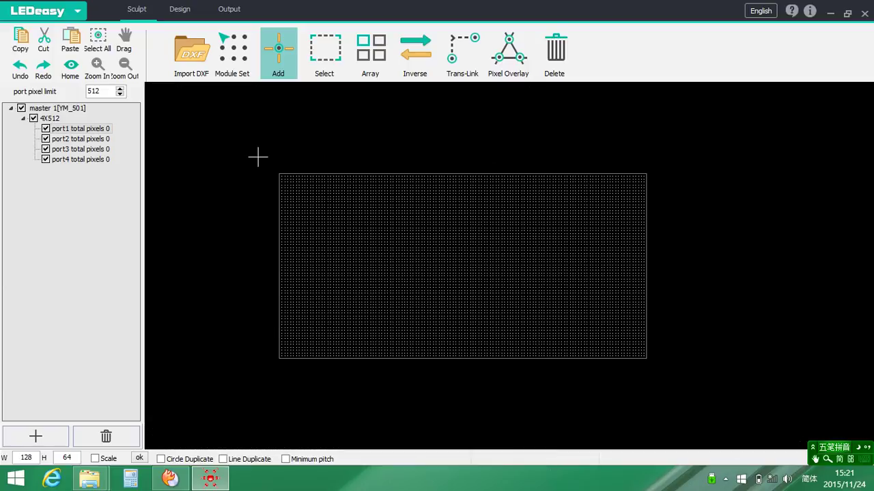
mouse_move(246, 146)
left_mouse_down()
mouse_move(399, 298)
mouse_move(665, 380)
left_mouse_up()
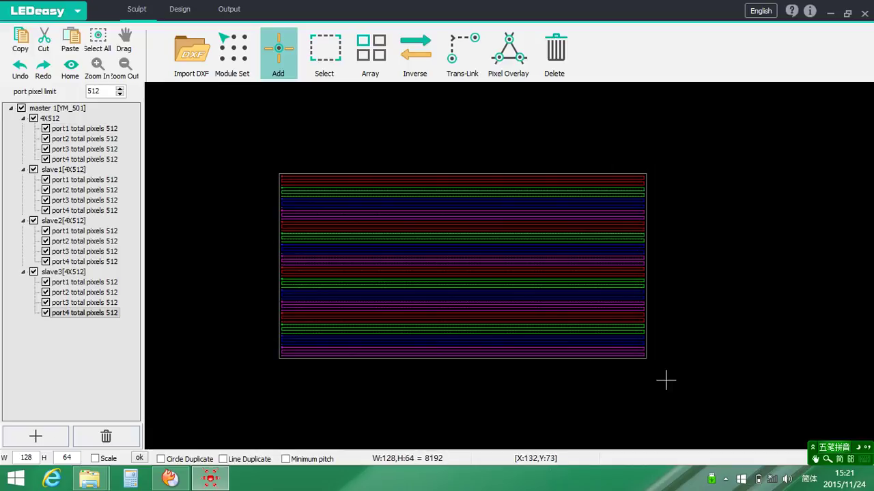
Delete the slave3 and slave2 controllers from the controller tree
left_click(69, 273)
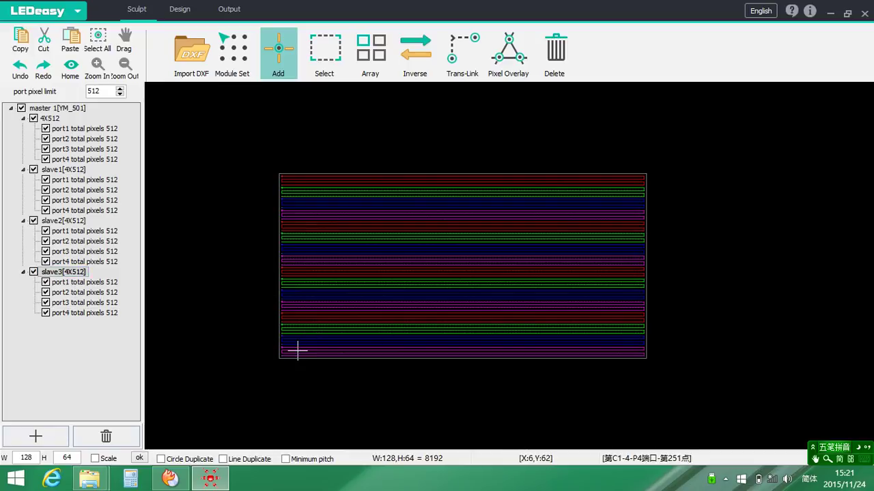
left_click(82, 276)
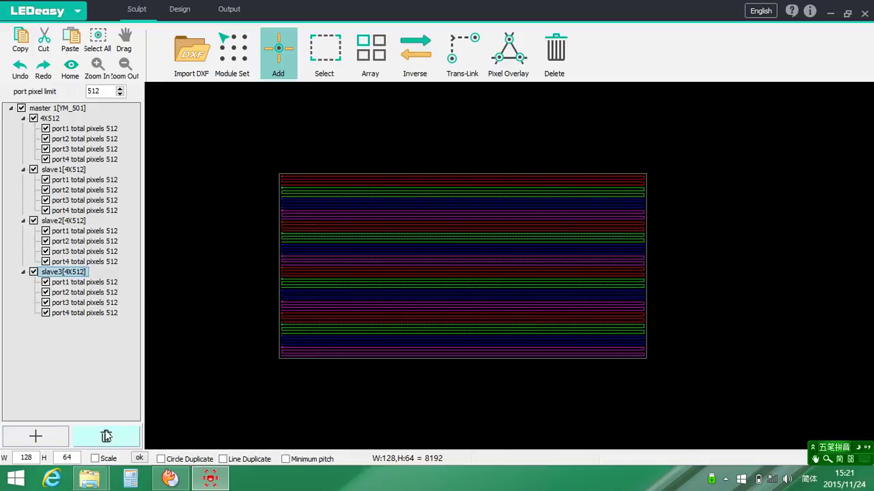
left_click(106, 438)
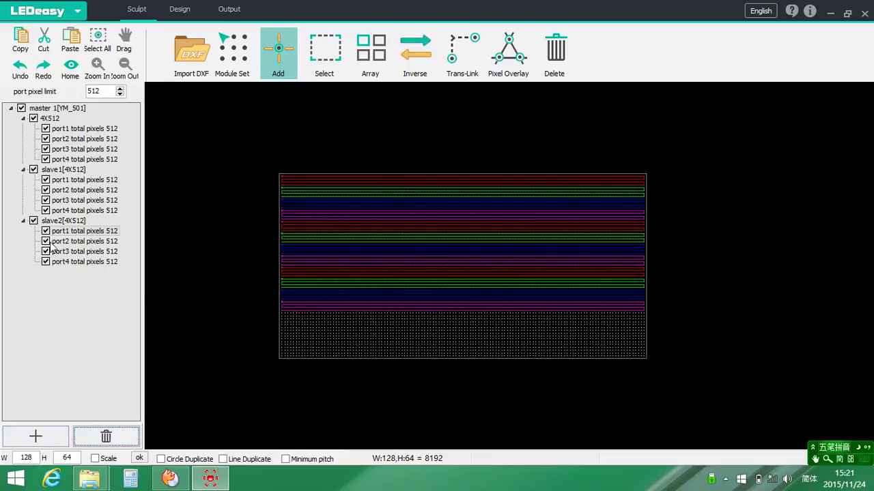
left_click(65, 221)
left_click(121, 439)
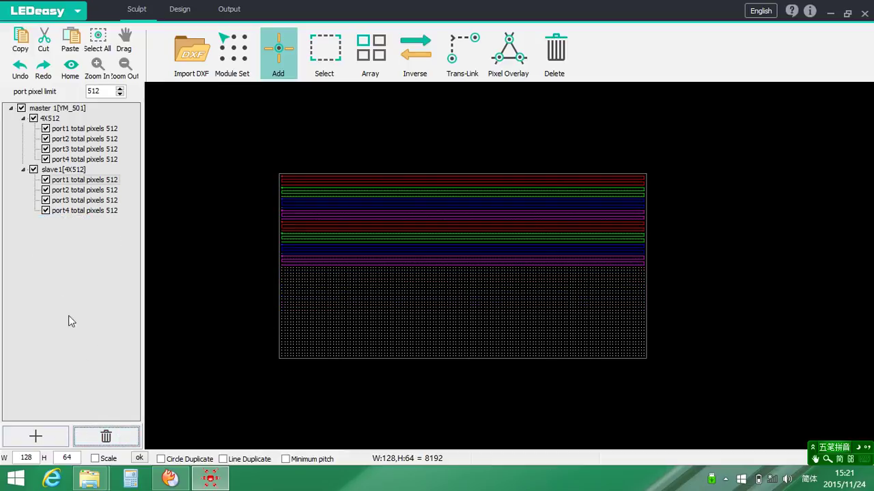
left_click(68, 170)
Add a master 2 controller and delete it again, leaving master 1 and slave1
left_click(35, 437)
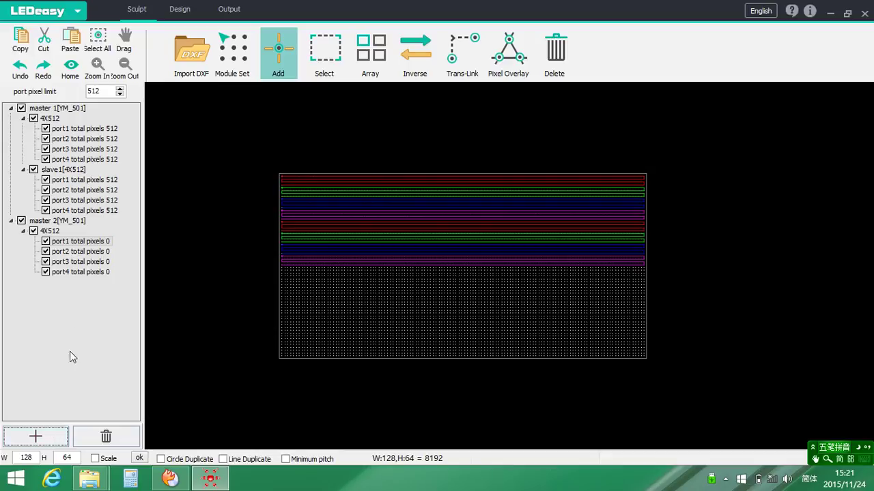
left_click(68, 222)
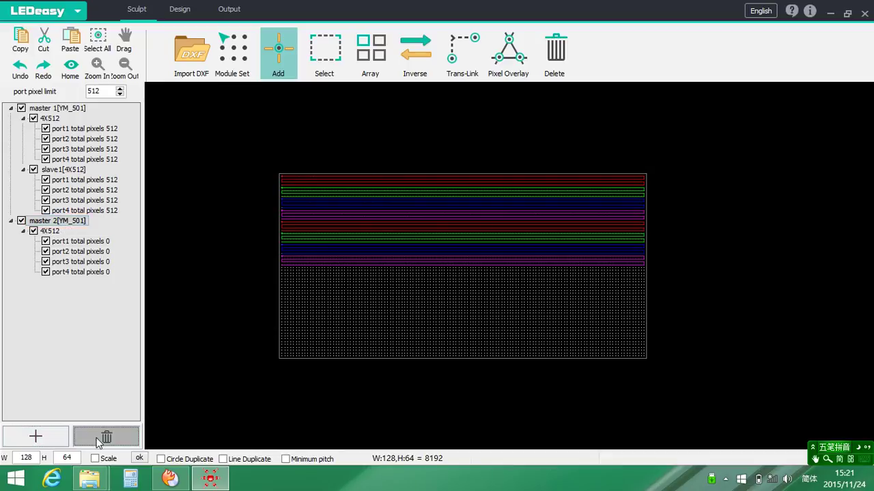
left_click(99, 438)
left_click(68, 172)
left_click(35, 437)
left_click(80, 243)
left_click(66, 222)
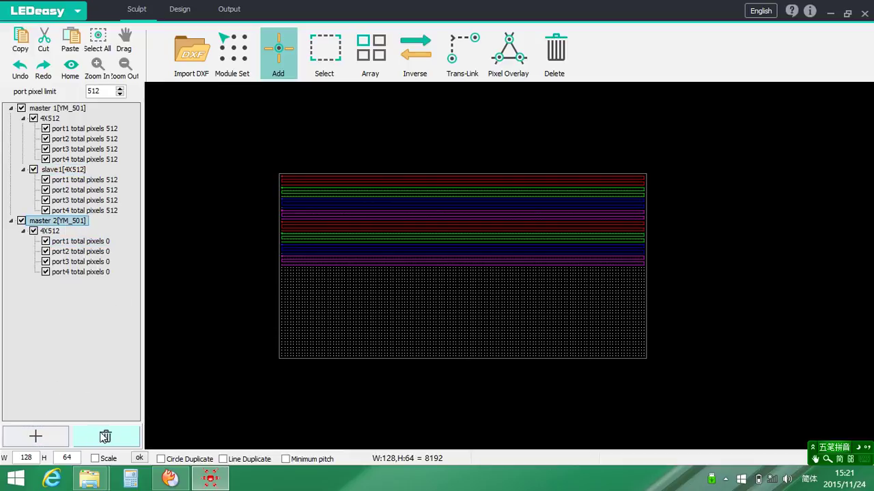
left_click(106, 437)
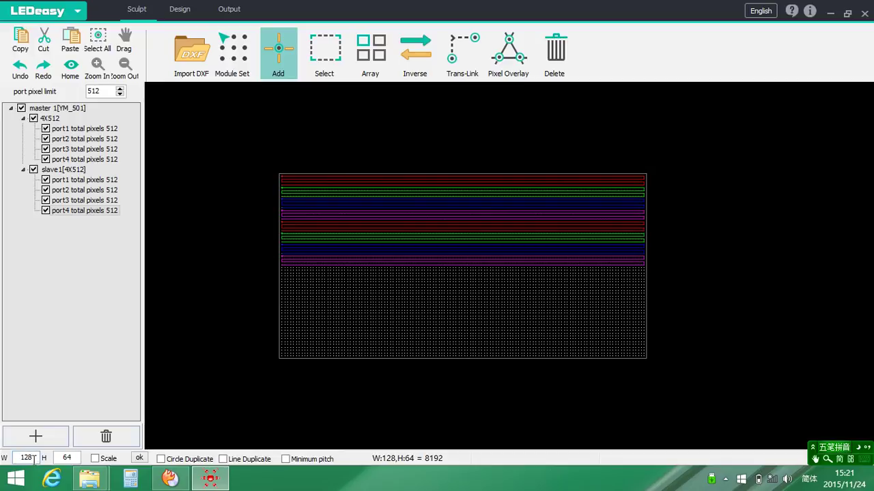
Set layout width to 128 (after trying 100) and height to 48
left_click_drag(30, 458, 18, 460)
type("10")
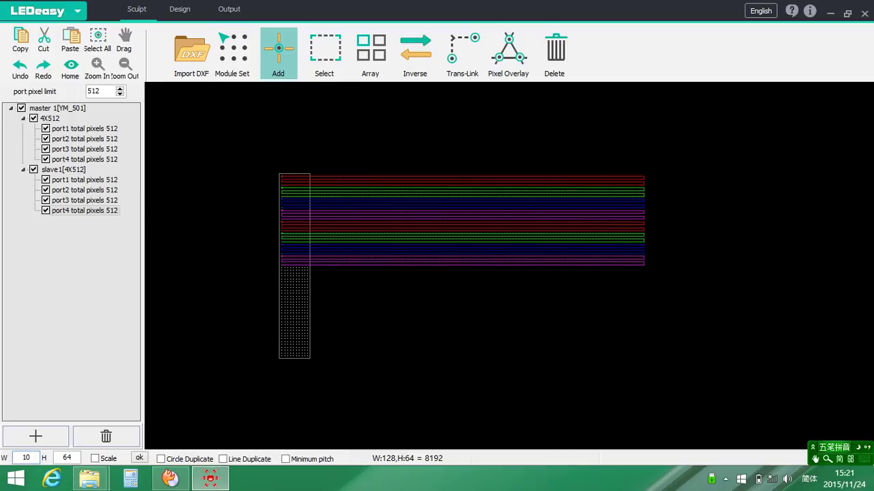
type("0")
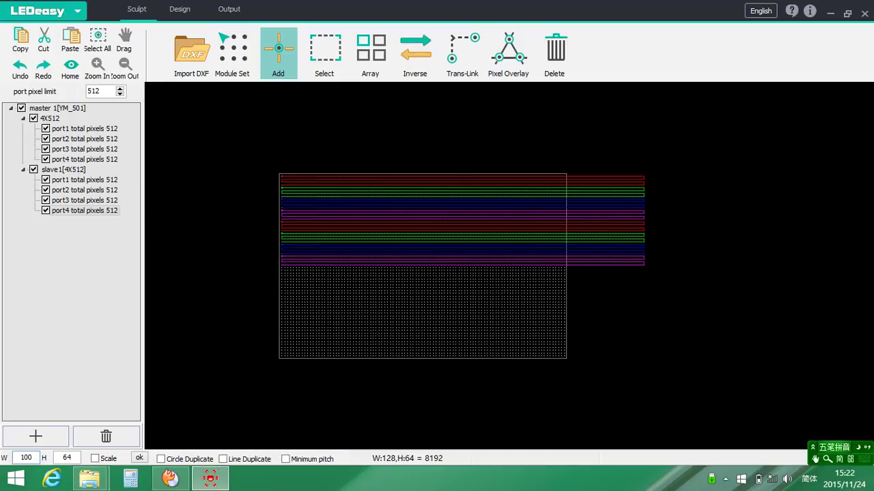
key("BackSpace")
key("BackSpace")
type("28")
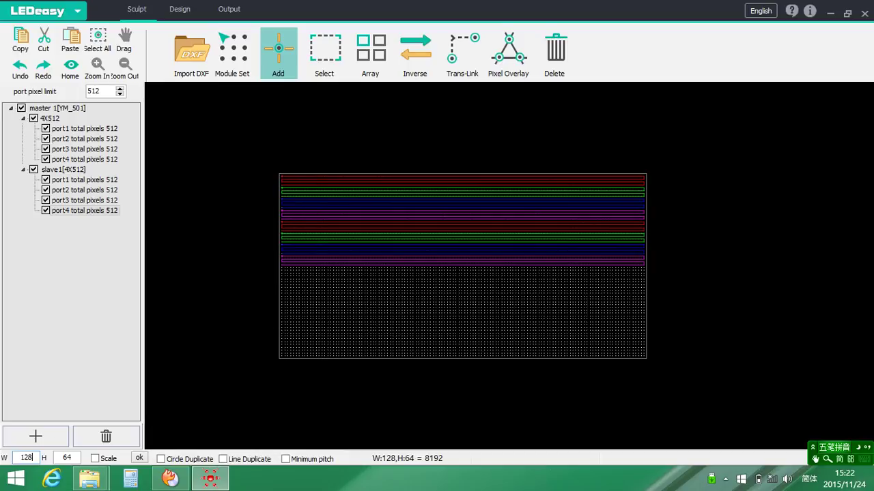
left_click_drag(76, 459, 57, 458)
type("48")
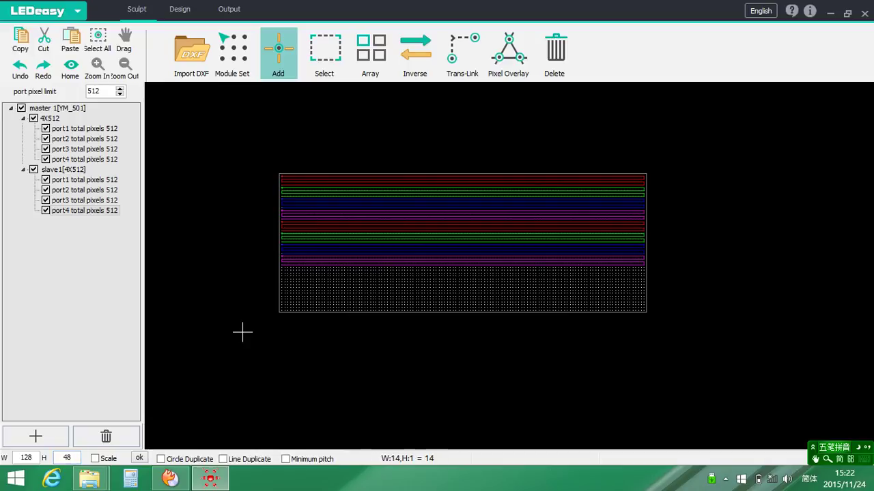
Box-select all coloured pixel rows and shift them down with the arrow key
left_click_drag(242, 332, 268, 365)
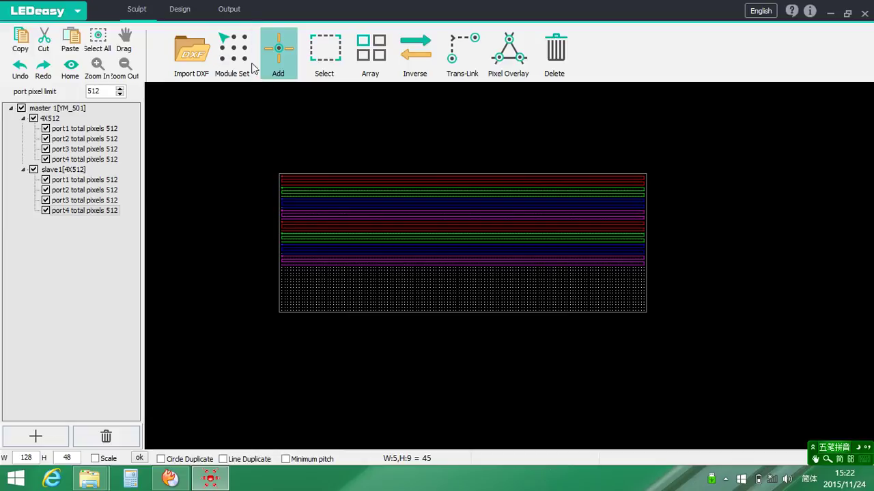
left_click(325, 49)
left_click_drag(218, 119, 691, 348)
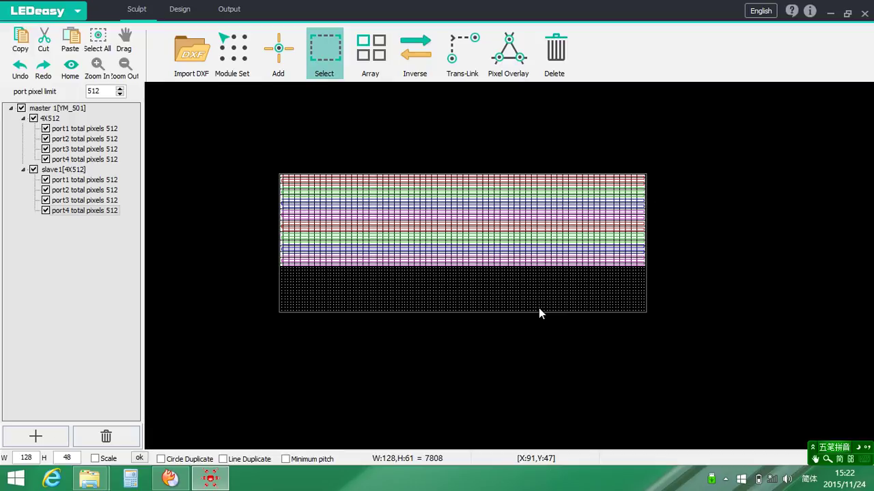
key("Down")
key("Down")
key("Down")
key("Down")
key("Down")
key("Down")
key("Down")
key("Down")
key("Down")
key("Down")
key("Down")
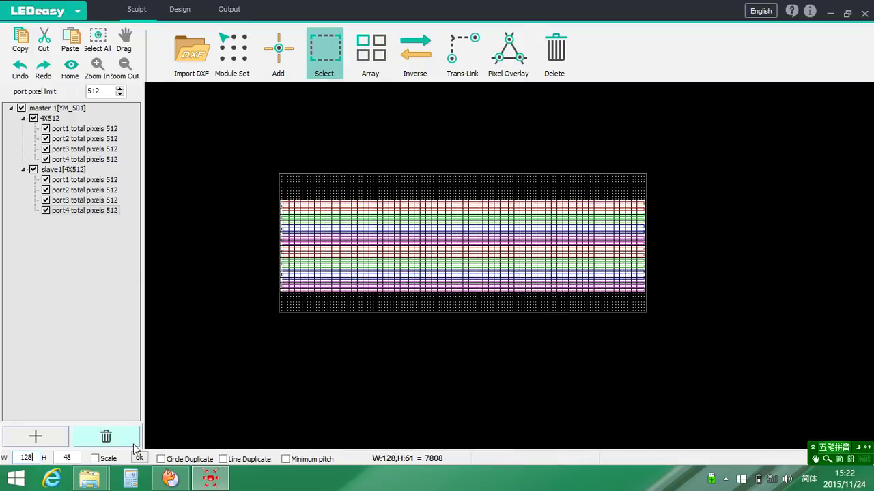
Change the layout width to 150 and apply the new size
left_click(67, 458)
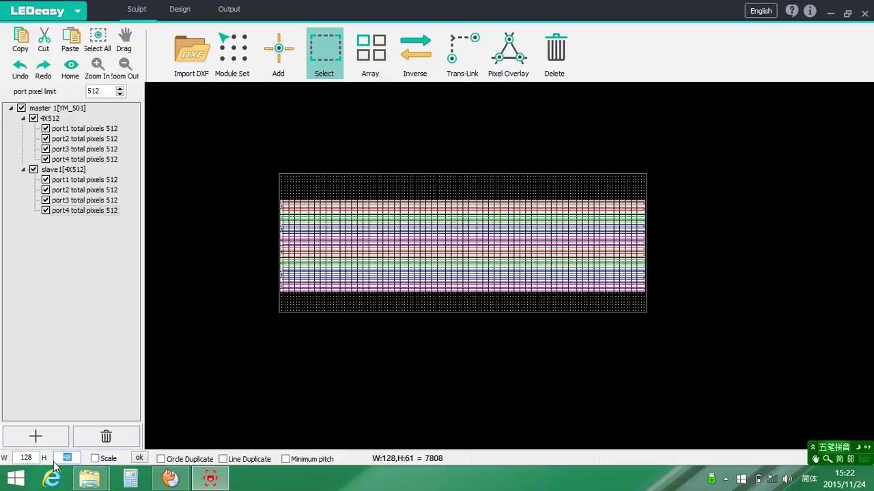
left_click(24, 458)
type("150")
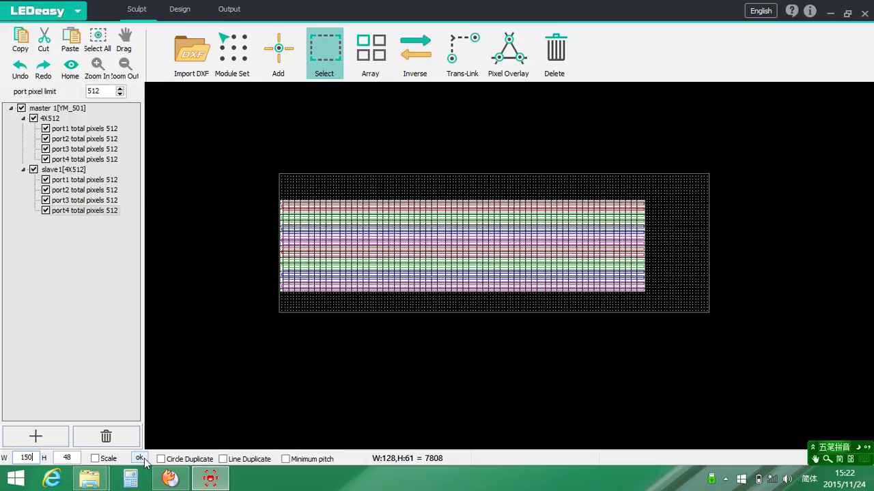
left_click(140, 458)
scroll(232, 389, "down", 5)
scroll(224, 403, "up", 3)
scroll(265, 373, "down", 2)
scroll(265, 374, "up", 2)
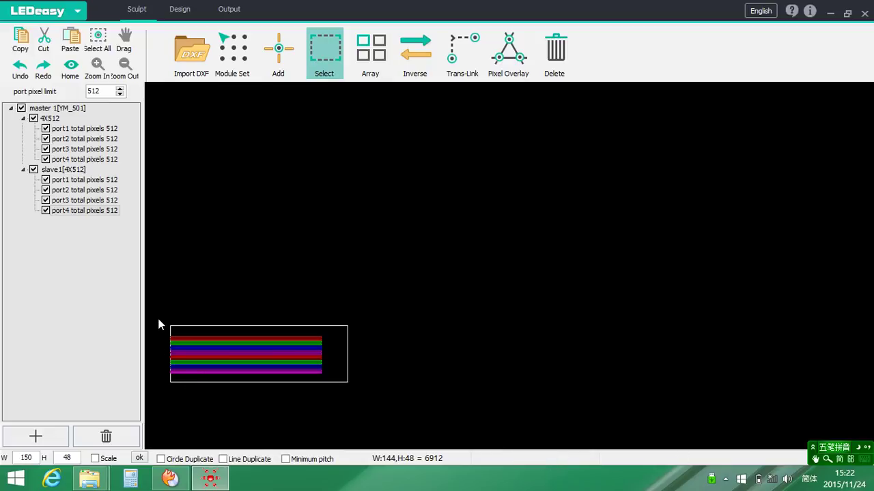
left_click_drag(157, 309, 360, 414)
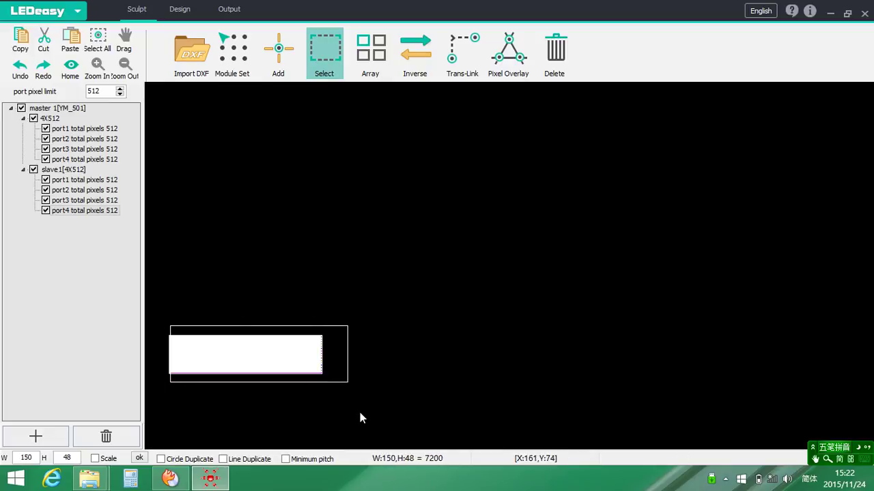
key("Right")
key("Right")
key("Right")
key("Right")
key("Right")
key("Right")
key("Right")
key("Right")
key("Right")
key("Right")
left_click_drag(296, 408, 198, 335)
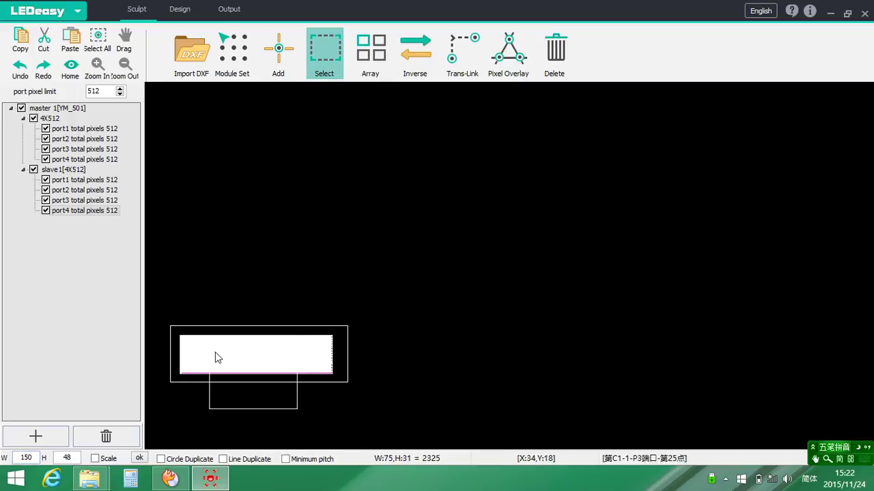
scroll(348, 311, "down", 5)
scroll(392, 308, "down", 1)
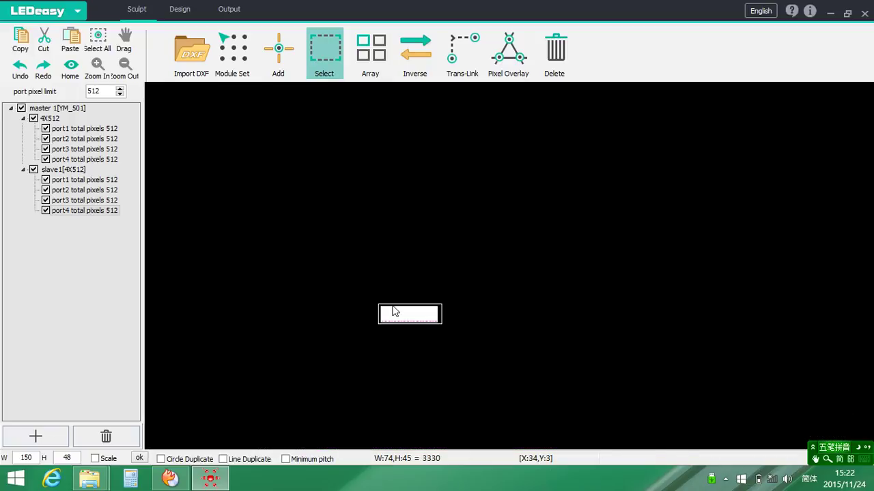
scroll(409, 288, "up", 5)
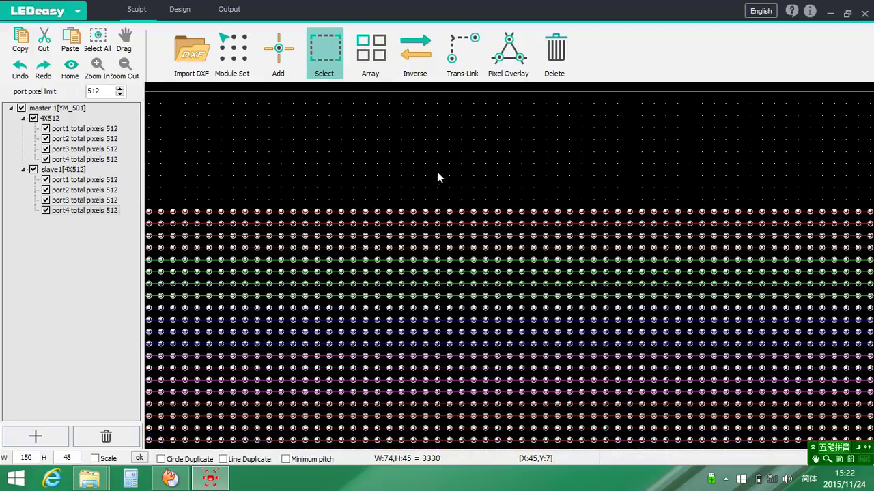
key("a")
scroll(451, 183, "down", 2)
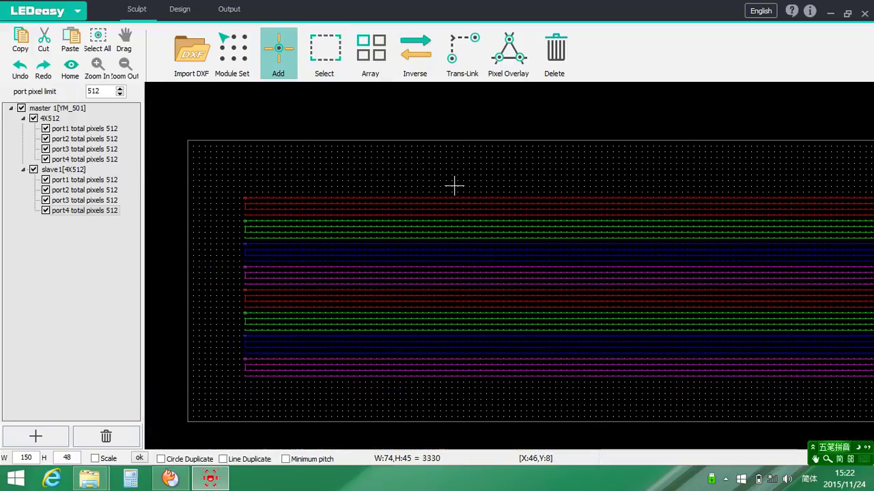
scroll(388, 199, "up", 3)
scroll(386, 202, "up", 2)
Lift an 8×3 block of red pixels two rows and pull one middle LED down
left_click(325, 51)
left_click_drag(329, 174, 501, 258)
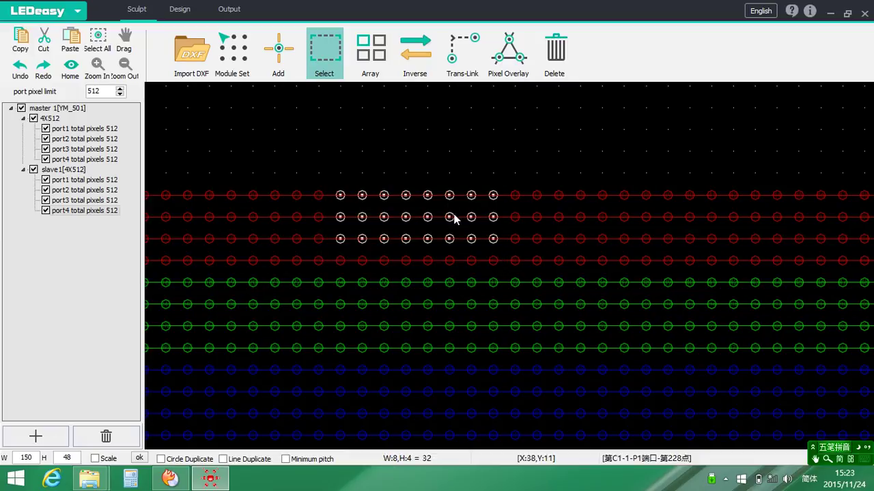
mouse_move(449, 197)
left_mouse_down()
mouse_move(256, 175)
mouse_move(526, 137)
mouse_move(483, 111)
mouse_move(455, 116)
mouse_move(446, 170)
mouse_move(444, 145)
left_mouse_up()
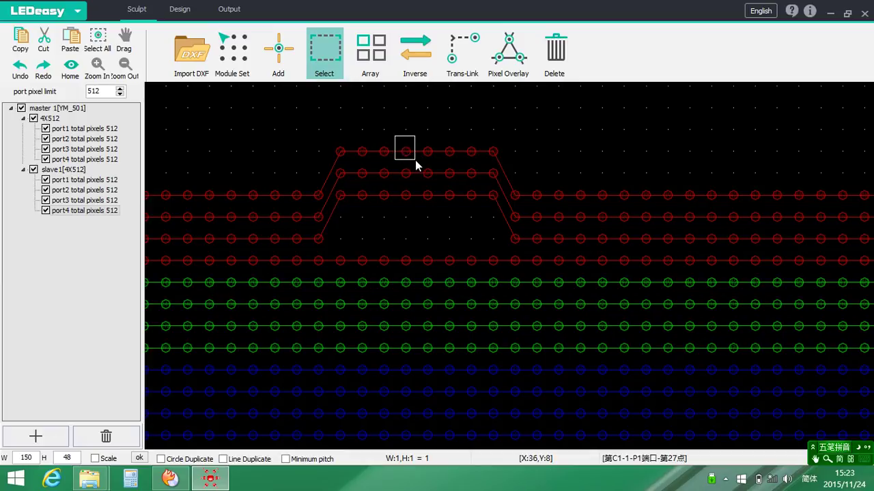
mouse_move(405, 151)
left_mouse_down()
mouse_move(539, 109)
mouse_move(408, 224)
left_mouse_up()
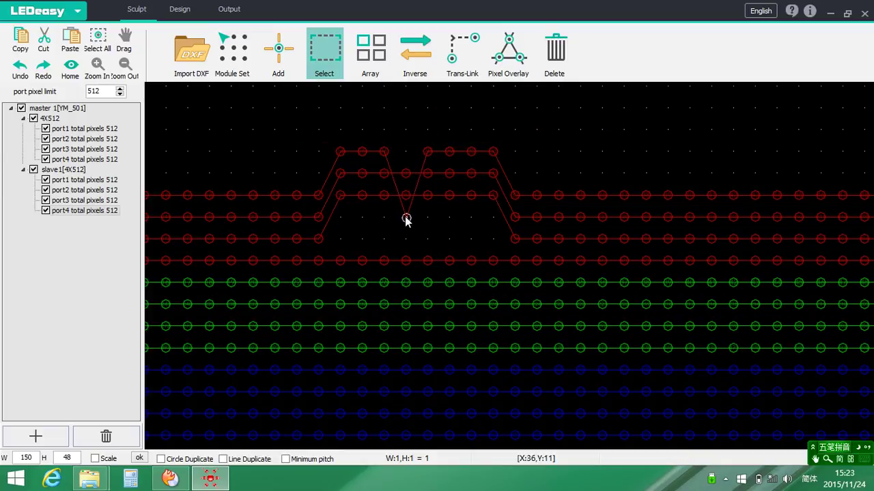
Deselect the moved LED and box-select a 13×6 block of green and blue pixels
key("a")
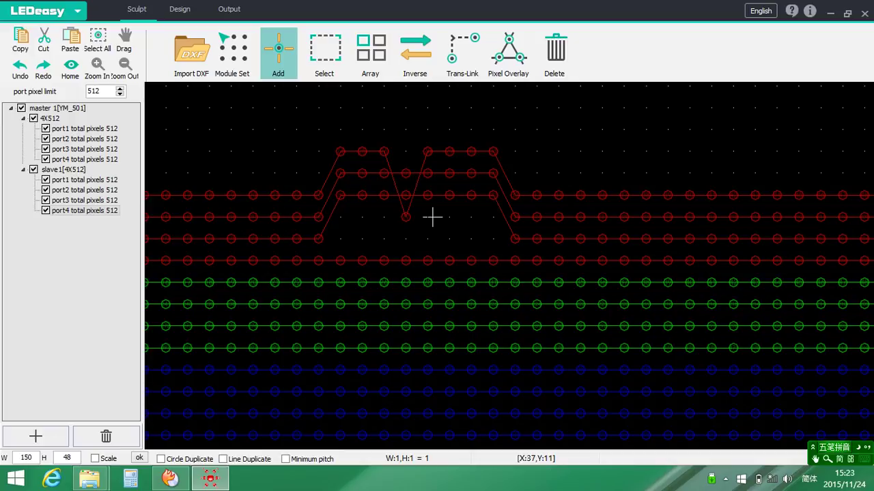
left_click(328, 56)
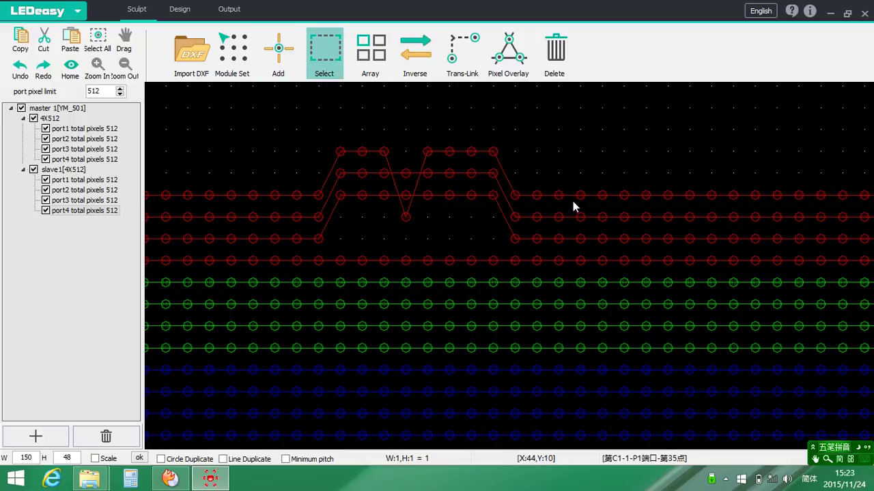
left_click_drag(326, 300, 606, 419)
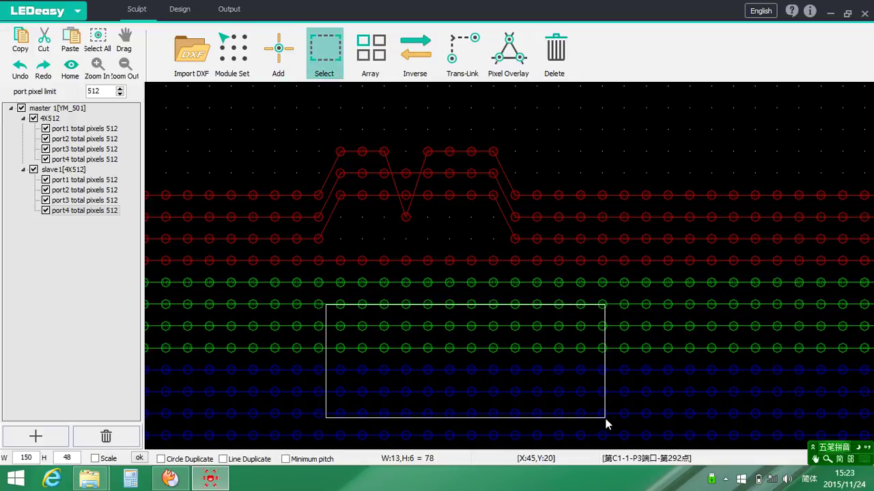
Delete the selected green/blue block and then a large mid-layout pixel block
left_click(554, 52)
scroll(597, 146, "down", 2)
scroll(594, 164, "down", 2)
scroll(592, 208, "down", 1)
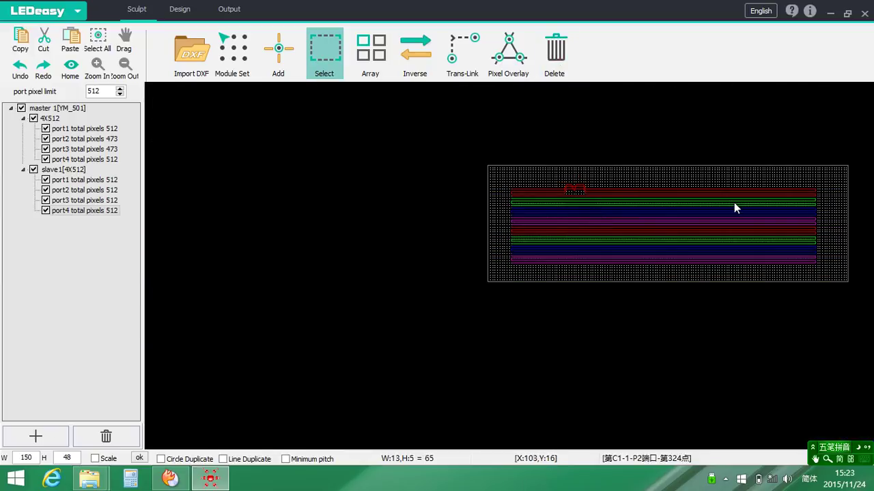
scroll(733, 202, "up", 2)
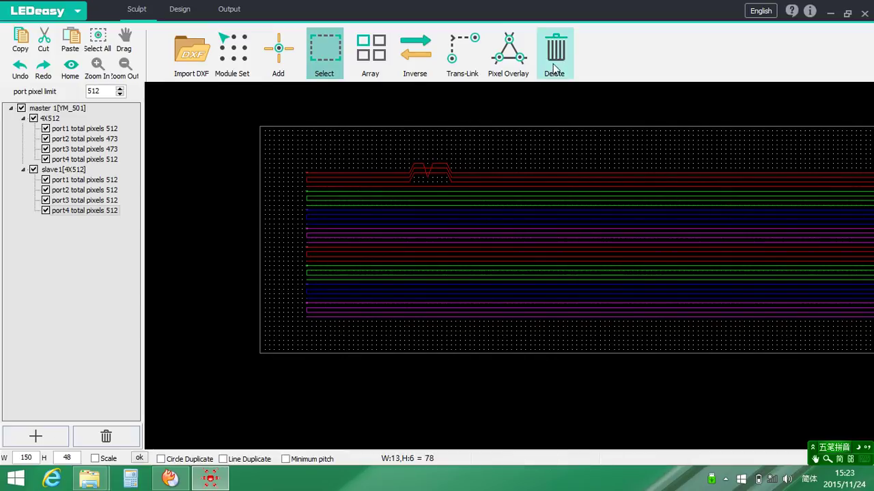
left_click_drag(514, 148, 657, 297)
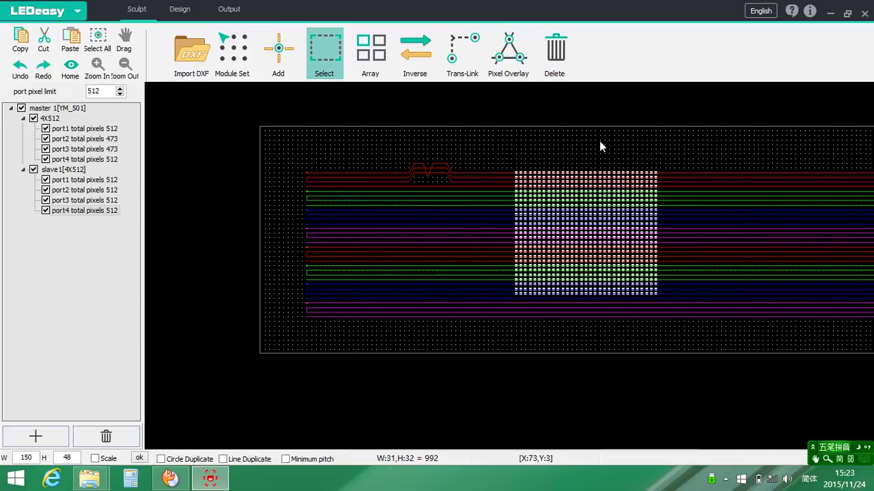
left_click(557, 58)
Select all remaining pixels in the layout and delete them
scroll(581, 211, "up", 2)
scroll(583, 196, "up", 2)
scroll(578, 193, "down", 4)
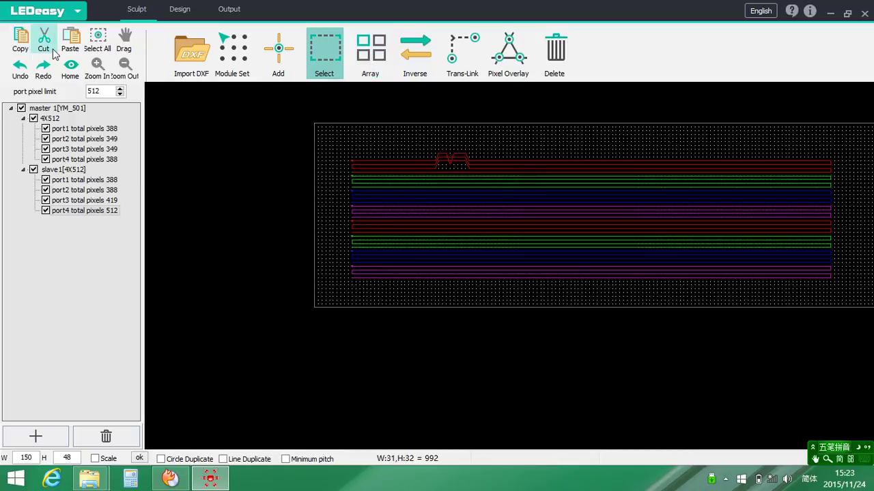
left_click_drag(258, 99, 869, 357)
key("Delete")
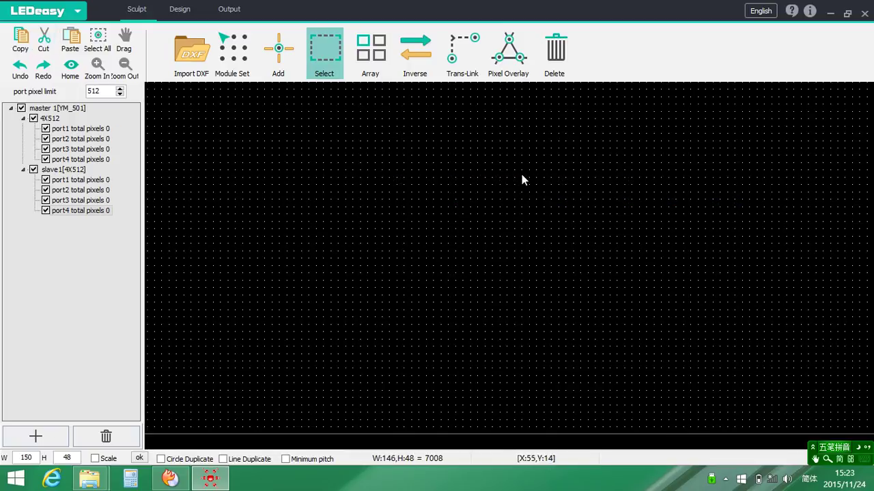
Draw a 6×6 pixel module at the top-left of the grid
left_click(278, 52)
scroll(354, 131, "up", 2)
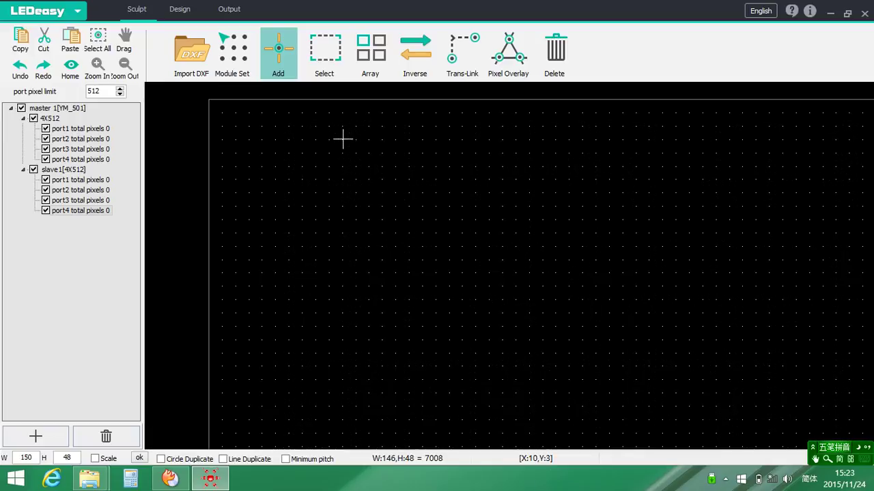
left_click_drag(211, 106, 298, 186)
Array the 6×6 module 30 across by 25 down, Up Left, return(row)
left_click(373, 63)
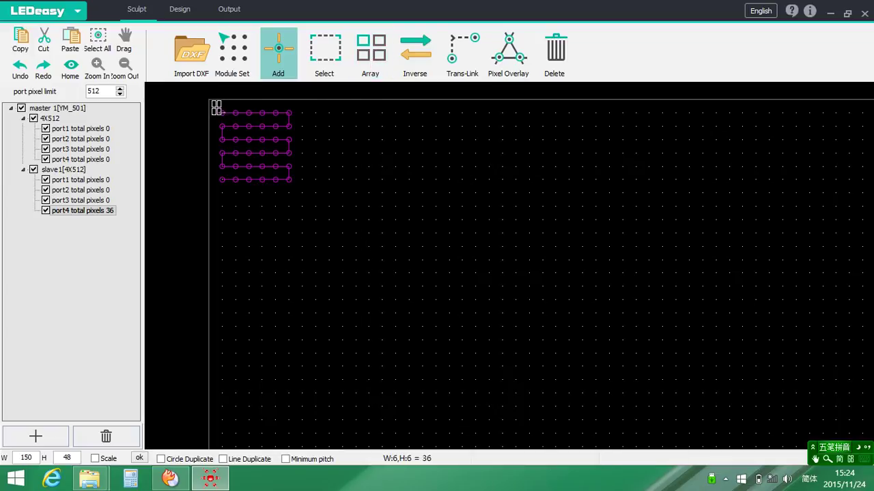
left_click_drag(213, 101, 296, 191)
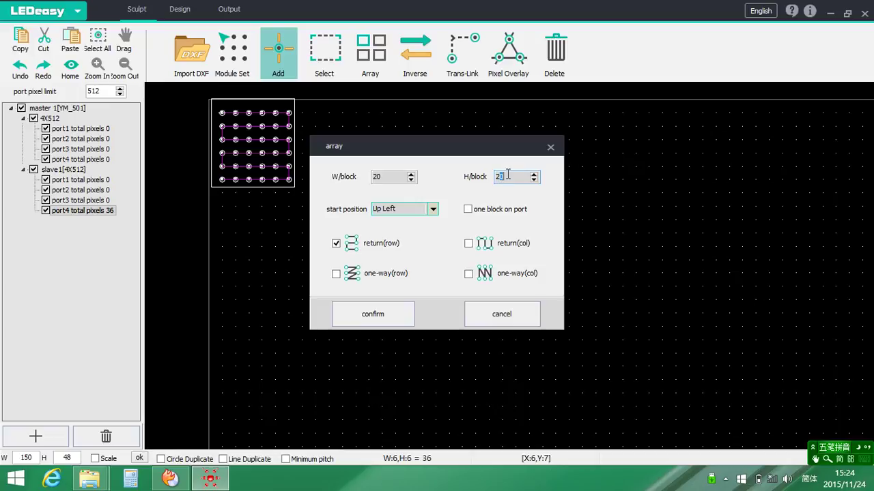
left_click_drag(394, 176, 376, 181)
type("30")
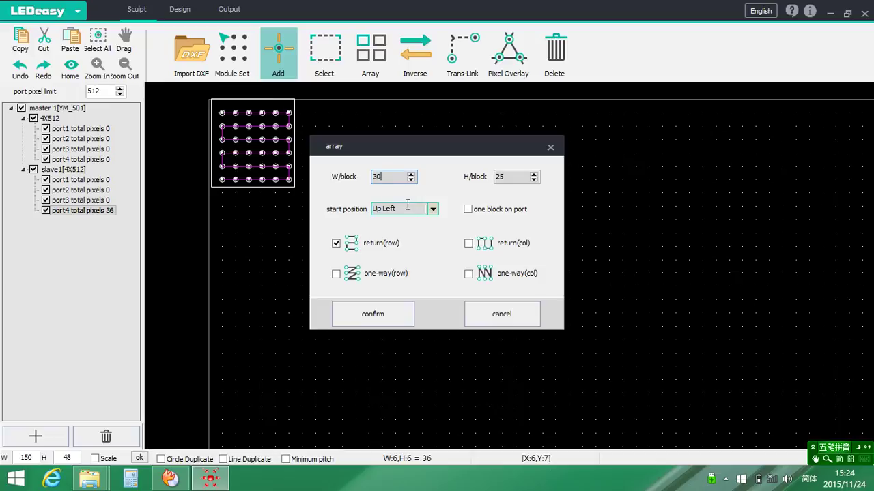
left_click(389, 316)
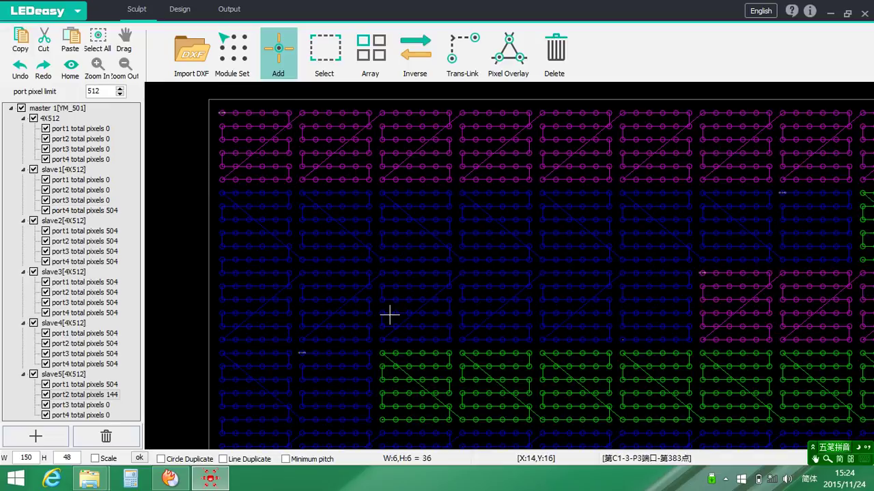
scroll(457, 248, "down", 3)
scroll(500, 269, "down", 1)
scroll(516, 278, "down", 2)
scroll(544, 279, "up", 5)
scroll(493, 253, "down", 2)
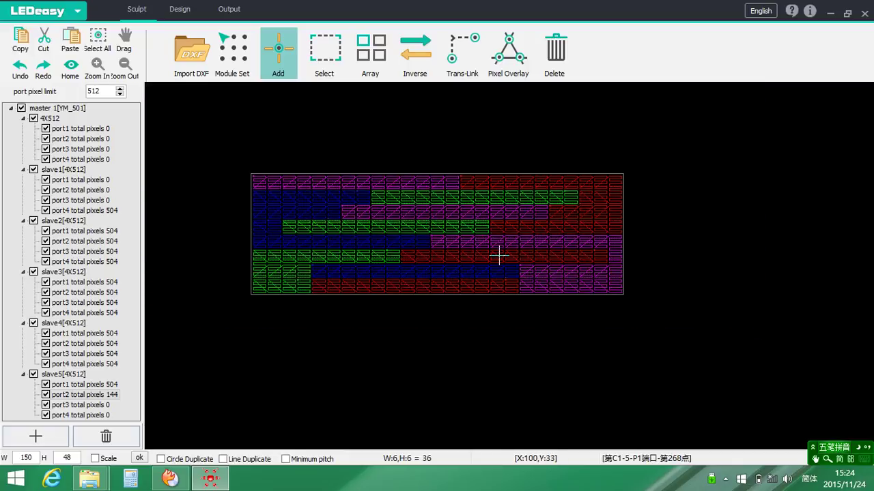
Record a desktop screen capture with Video in the Design tab, adding frames to the timeline
left_click(179, 12)
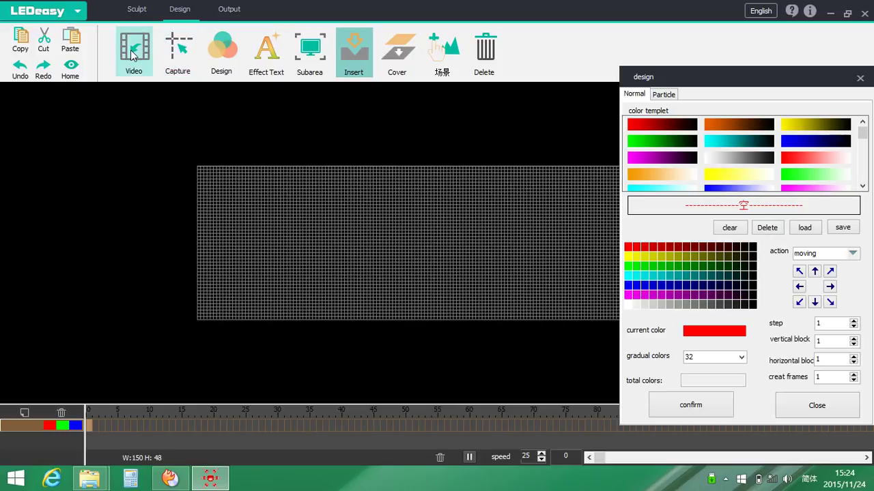
left_click(182, 59)
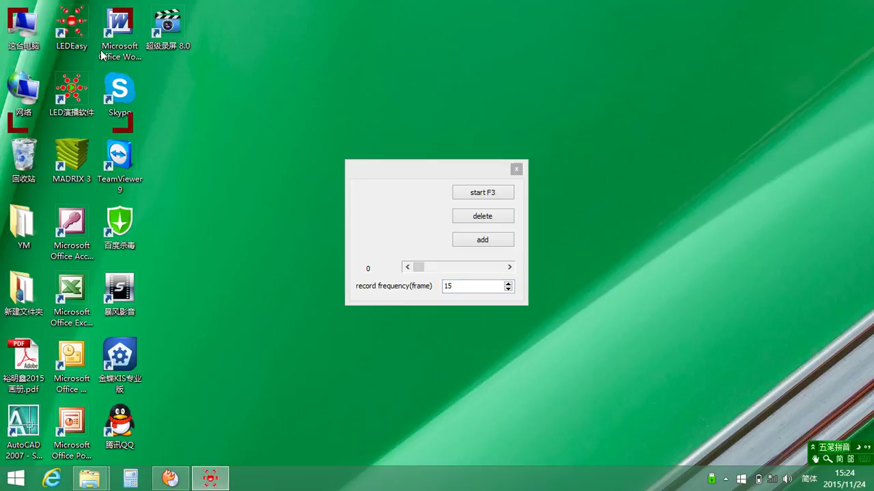
left_click(479, 195)
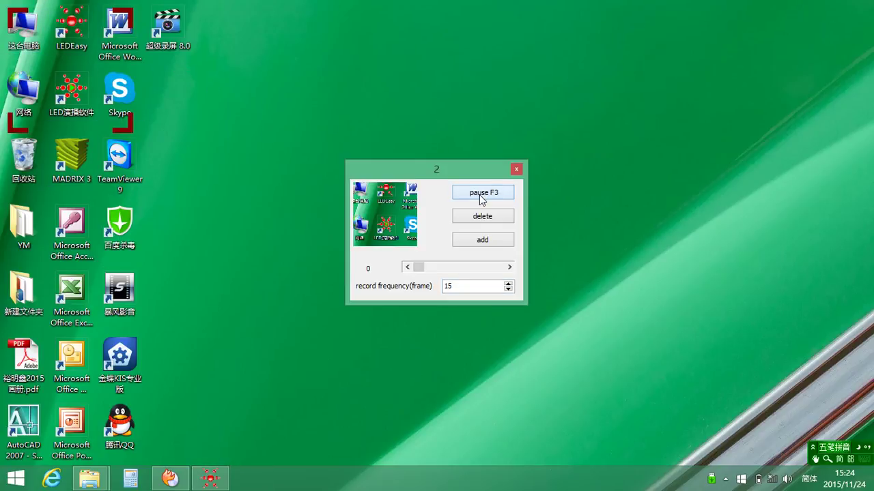
left_click(497, 242)
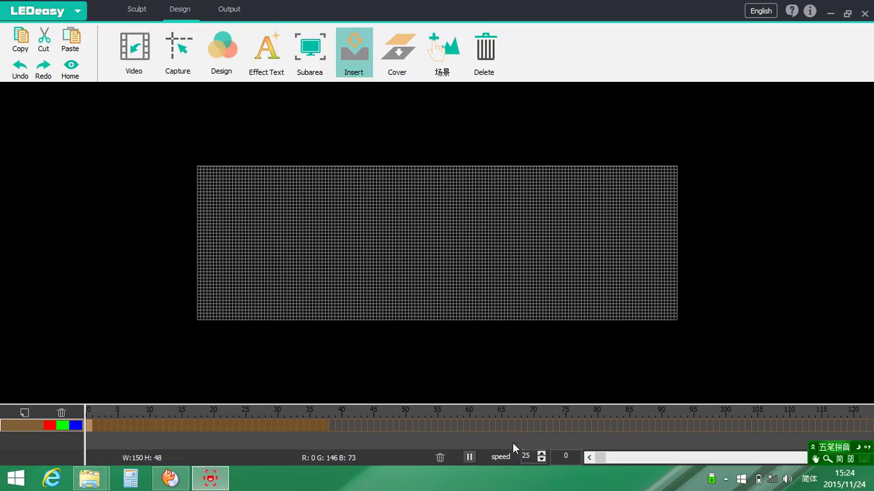
Preview the clip, then delete all 39 frames from 1st to end frame
mouse_move(609, 462)
left_mouse_down()
mouse_move(770, 465)
mouse_move(635, 463)
left_mouse_up()
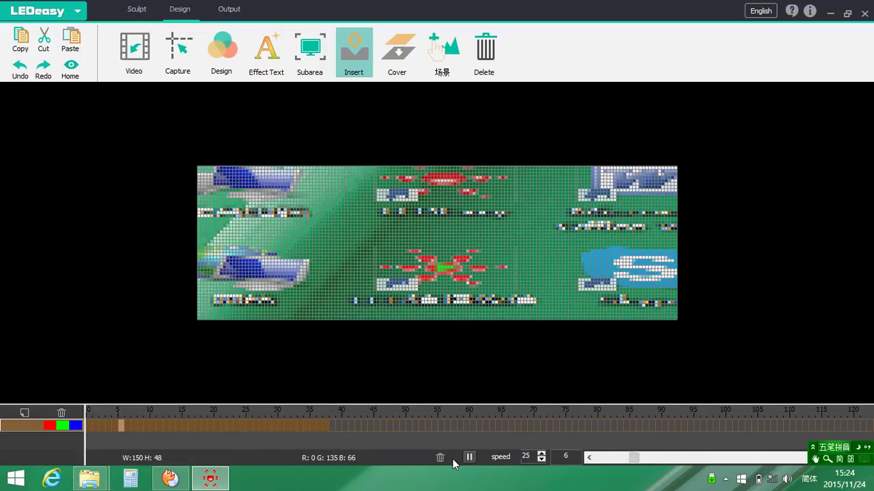
left_click(221, 63)
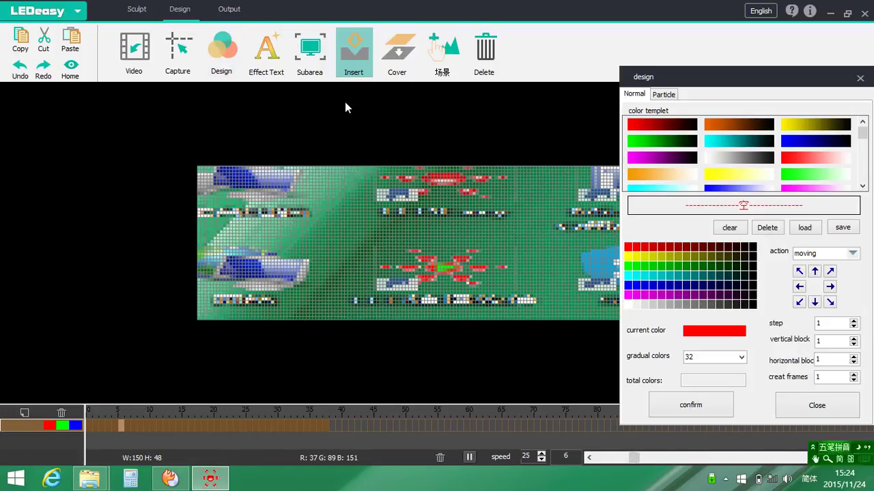
left_click(485, 60)
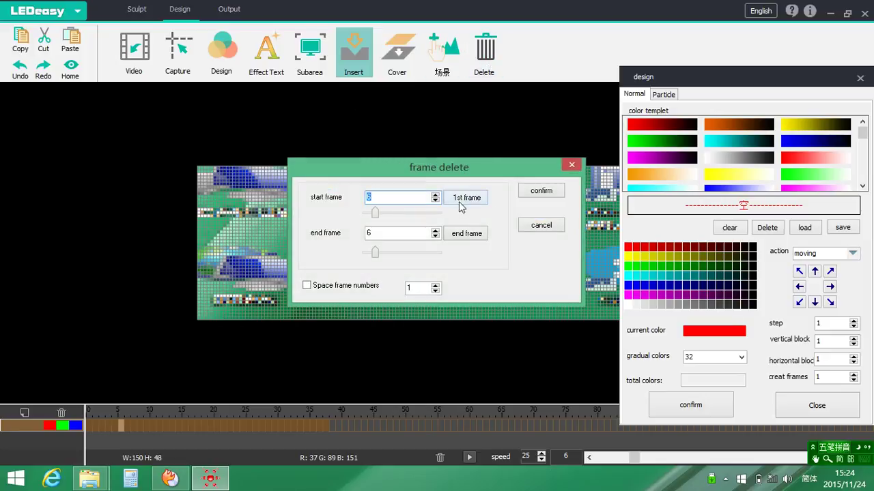
left_click(462, 201)
left_click(471, 236)
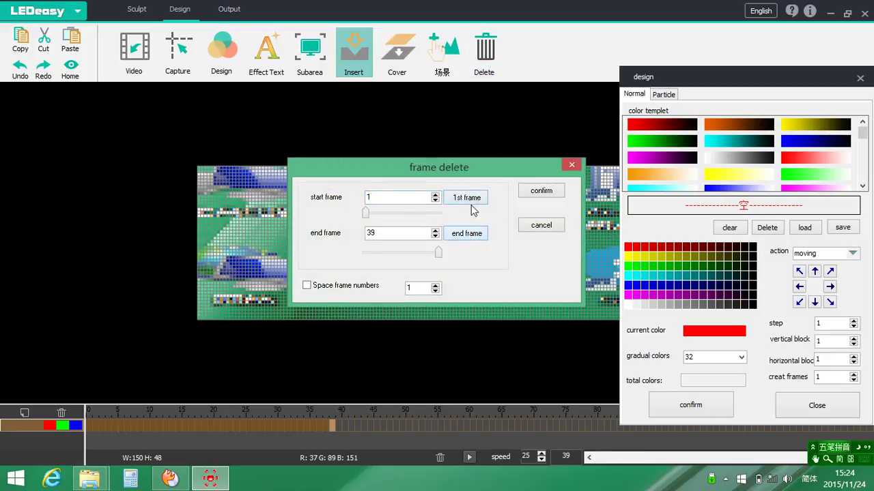
left_click(543, 194)
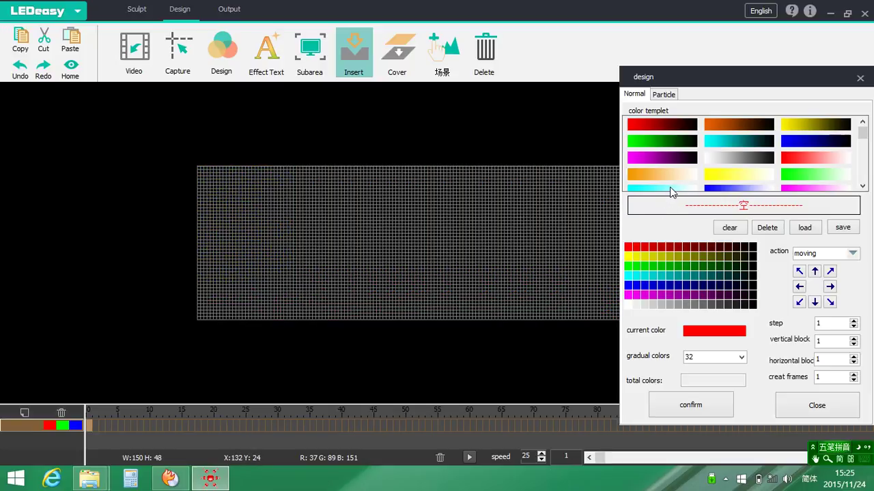
Add the cyan, orange and green gradient templates to the colour sequence
left_click(670, 190)
left_click(668, 172)
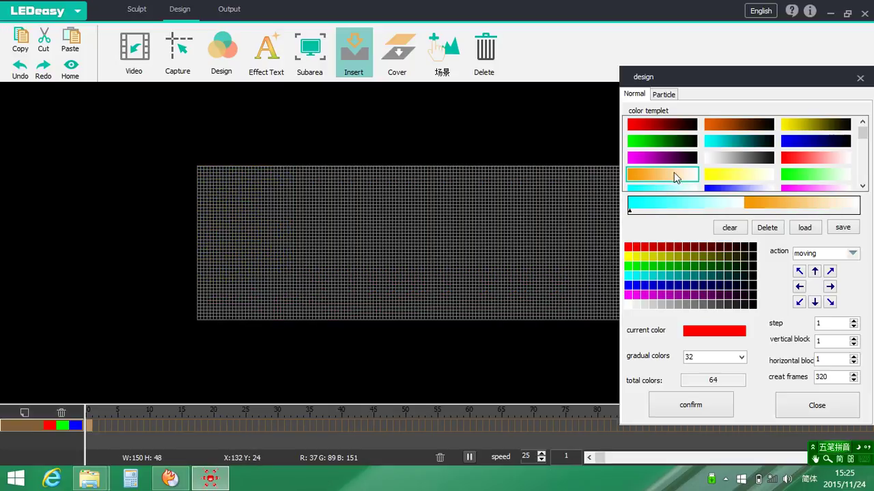
left_click(802, 172)
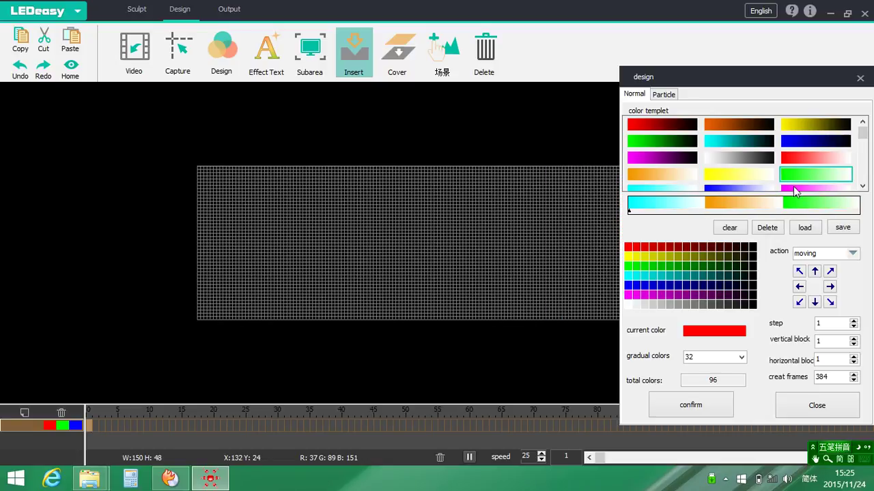
Switch the animation action to rotation, then to Symmetry, and bring up particle settings
left_click(851, 253)
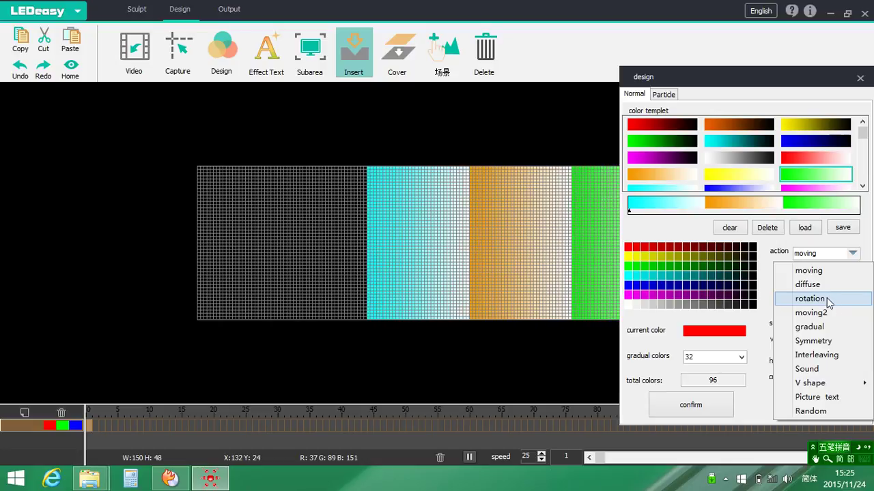
left_click(828, 299)
left_click(852, 255)
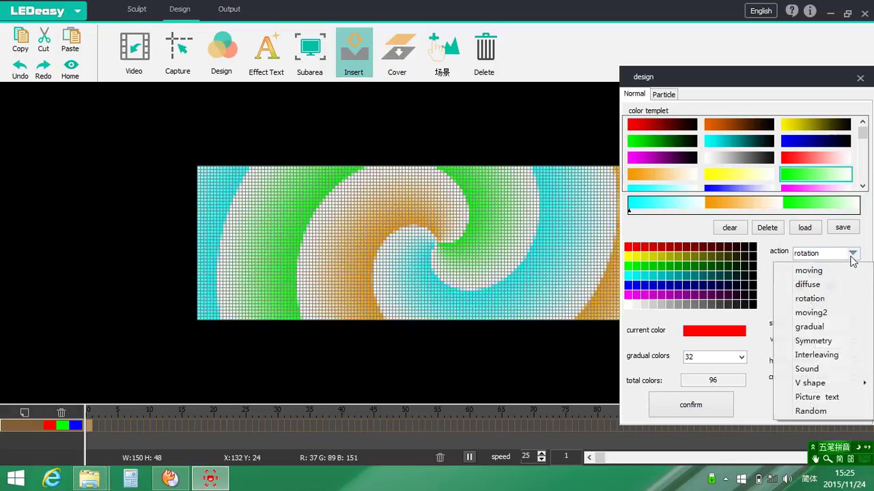
left_click(819, 341)
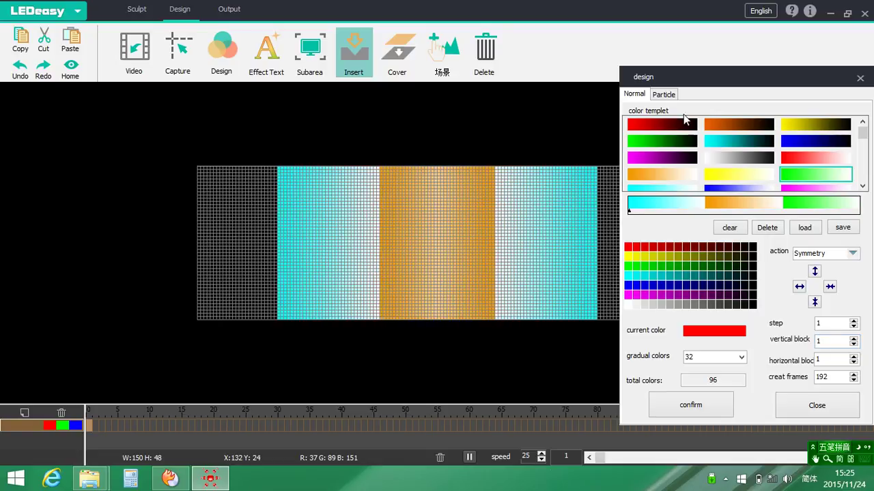
left_click(664, 94)
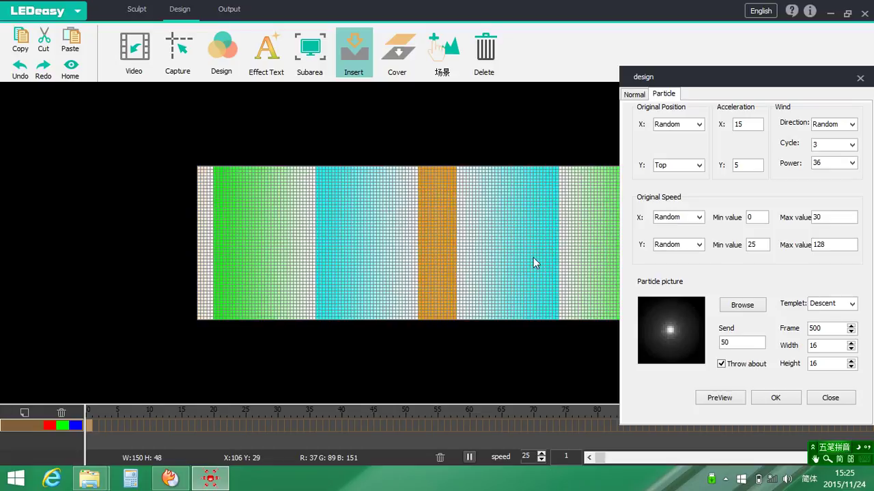
Pause playback and preview glowing white particles falling from the top of the grid
key("space")
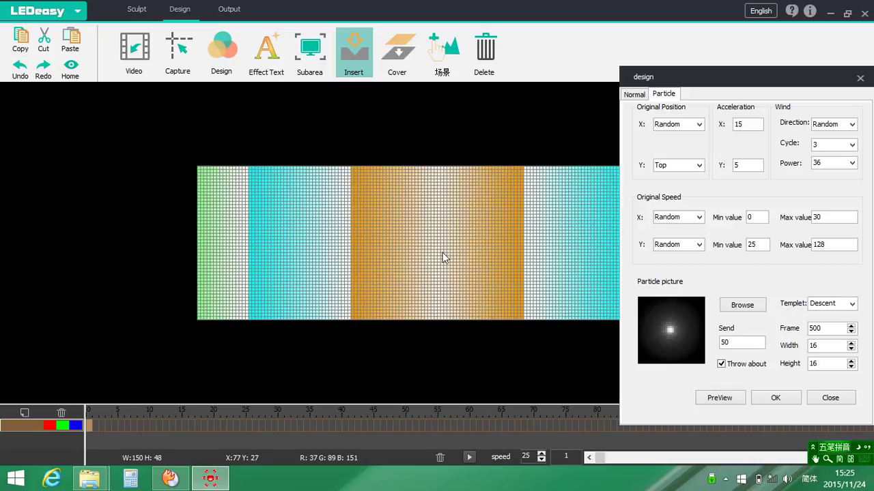
scroll(469, 231, "down", 2)
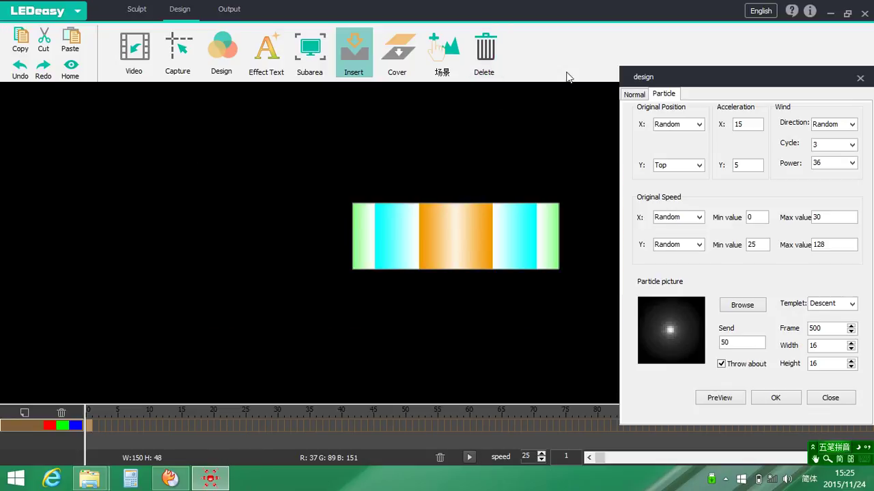
left_click(634, 94)
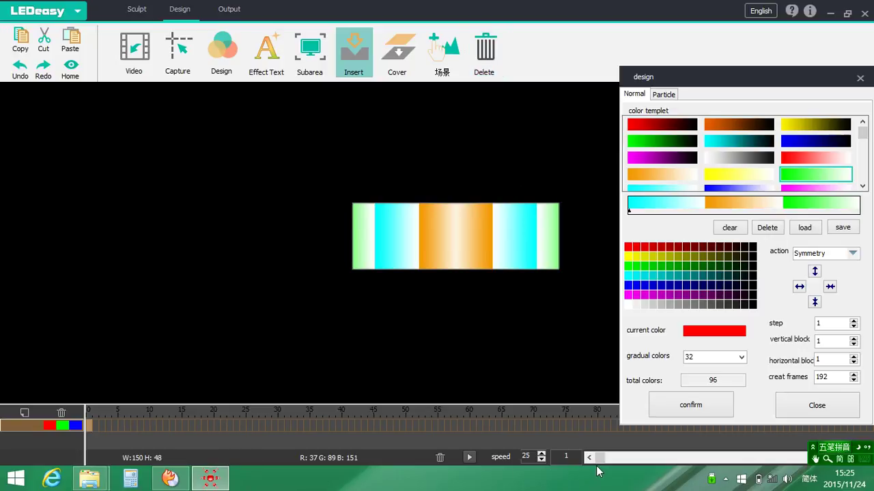
left_click_drag(597, 457, 778, 457)
left_click(664, 94)
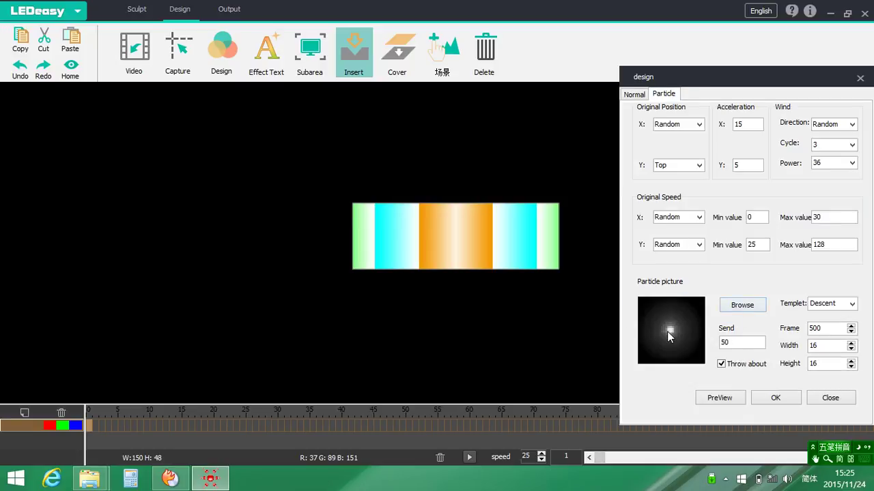
left_click(729, 398)
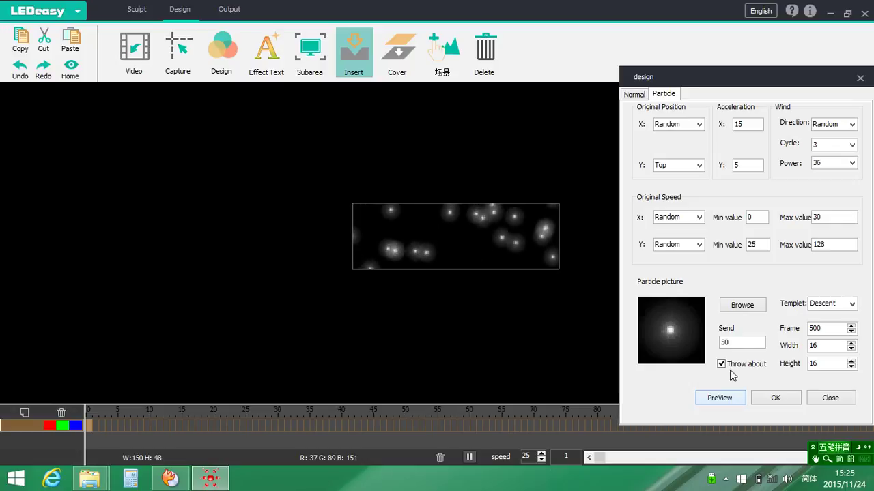
Load the leaf image 9.png as the particle picture
left_click(753, 309)
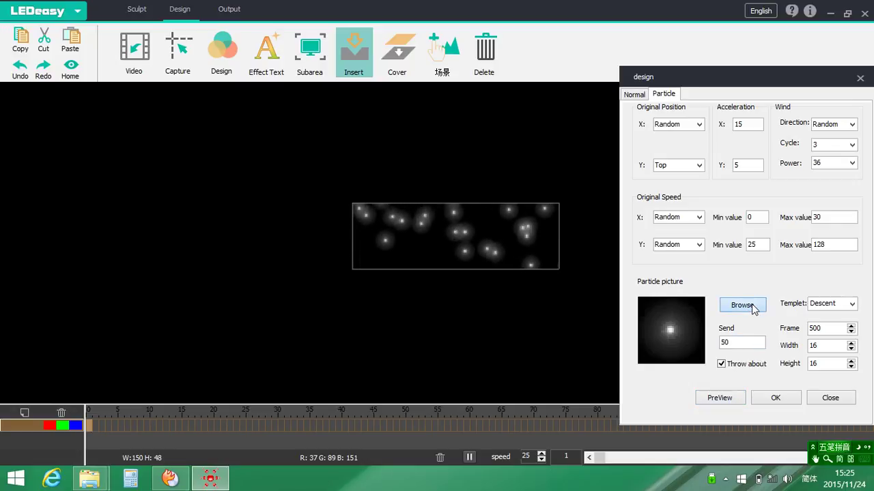
left_click(753, 309)
left_click_drag(248, 79, 249, 119)
left_click(164, 174)
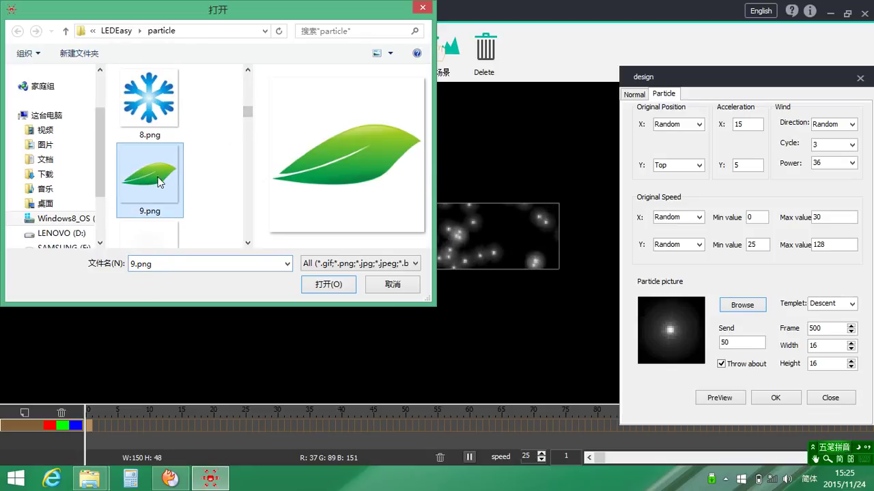
left_click(342, 289)
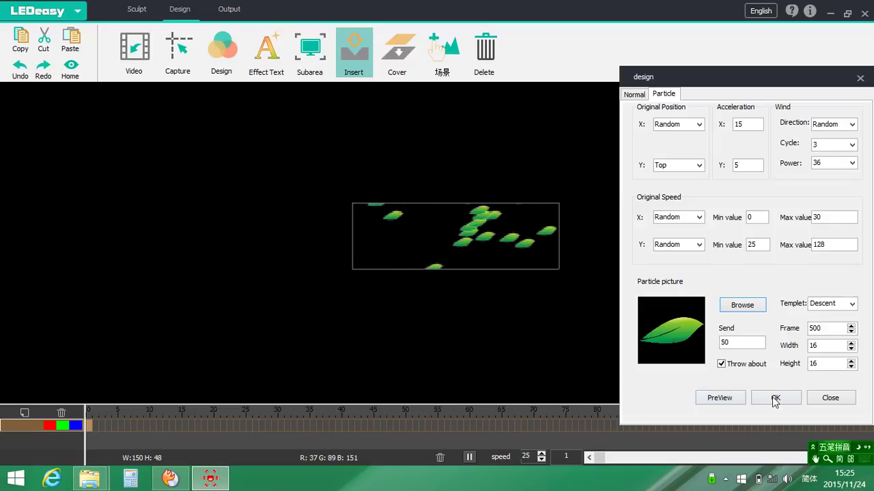
Replace it with the four-leaf clover 15.png and apply the particle effect
left_click(755, 308)
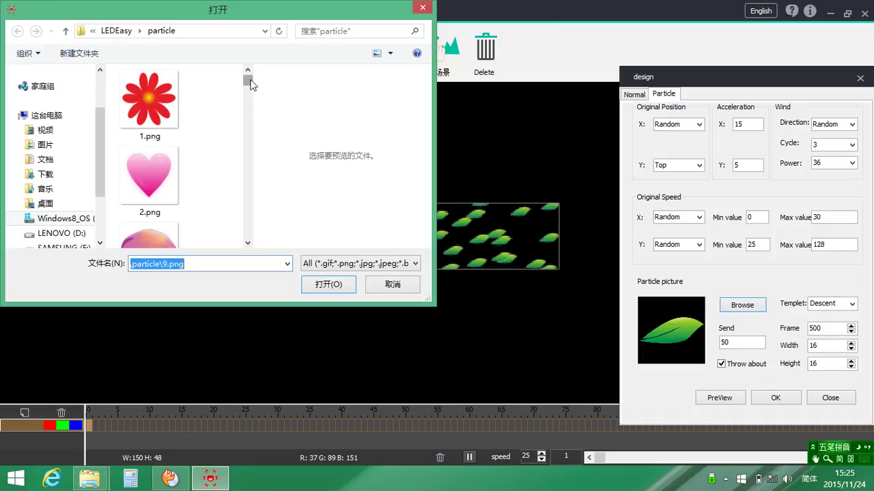
left_click_drag(247, 82, 244, 143)
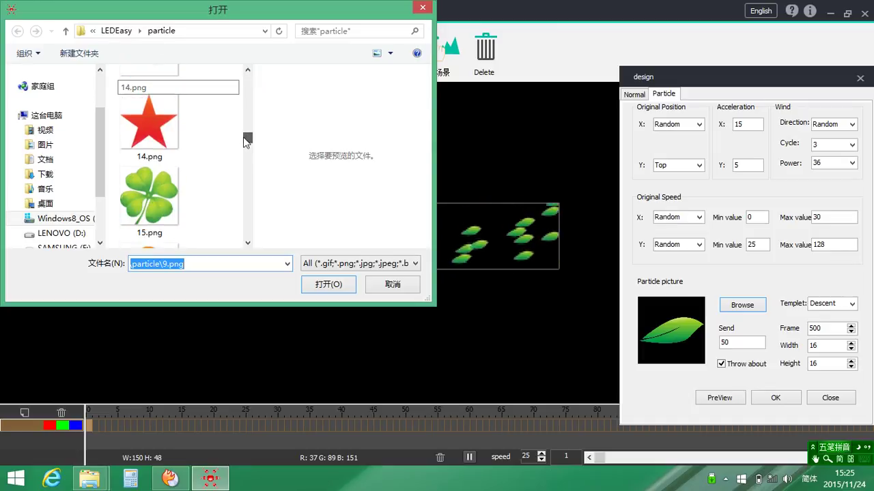
left_click(149, 174)
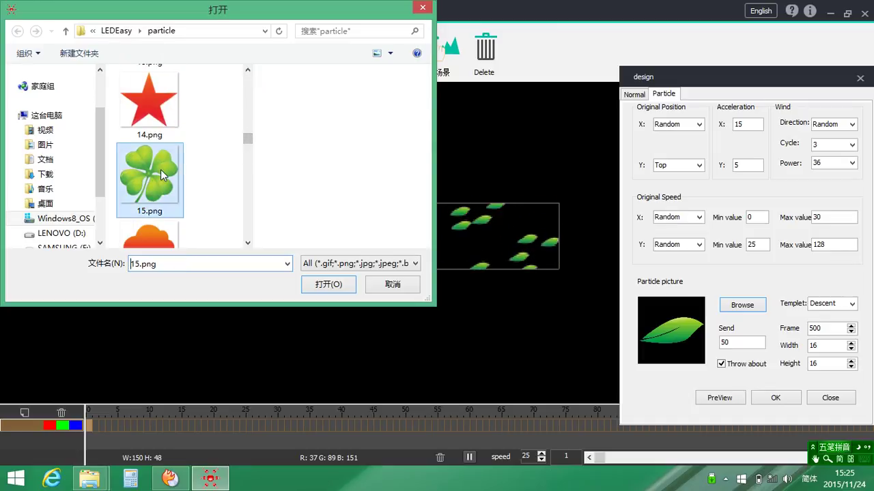
left_click(338, 284)
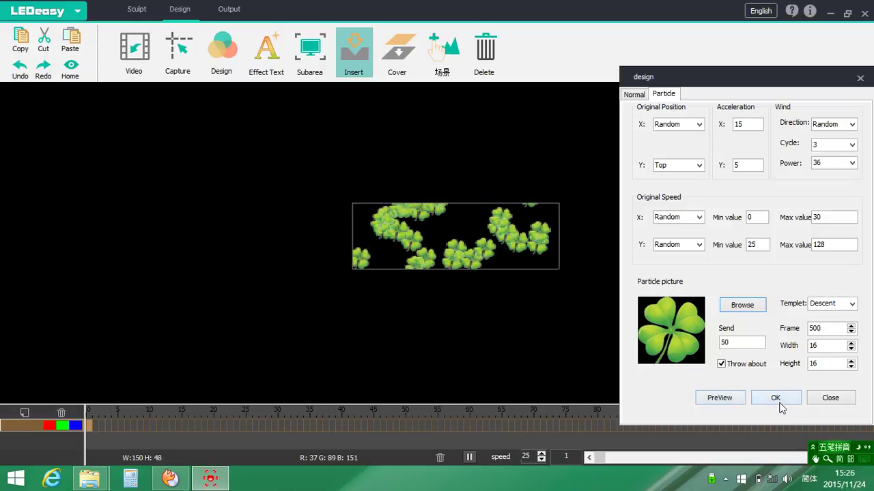
left_click(782, 399)
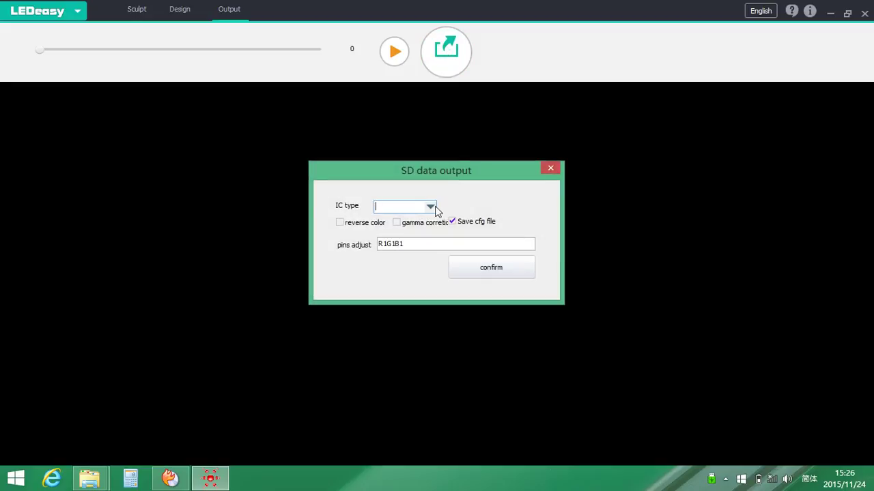
Export SD card data with the DMX512 chip type, saving it as YMZ1.Dat
left_click(431, 207)
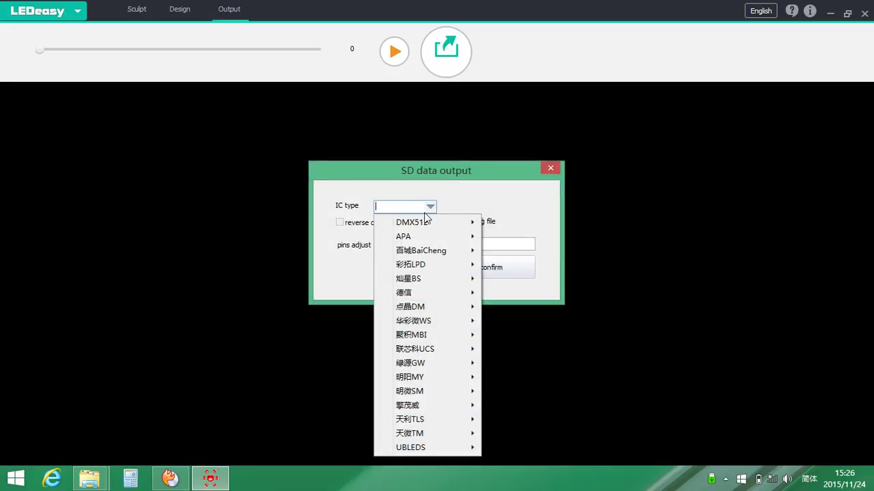
mouse_move(426, 223)
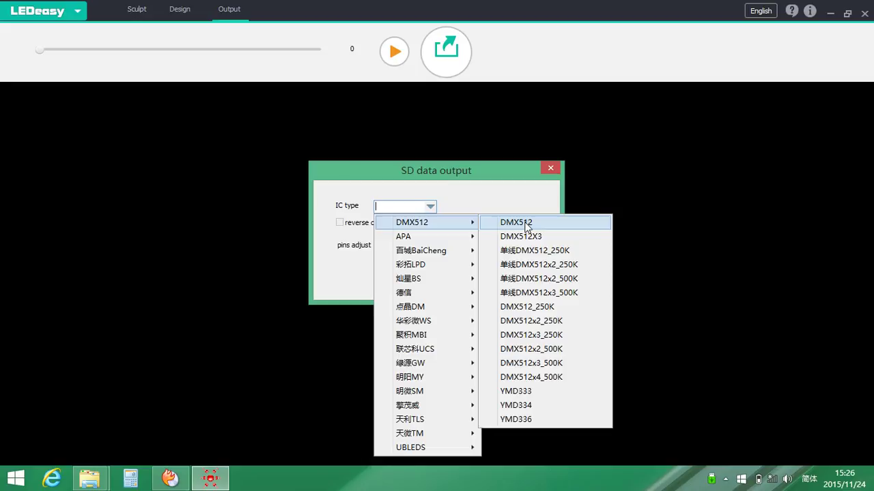
left_click(526, 224)
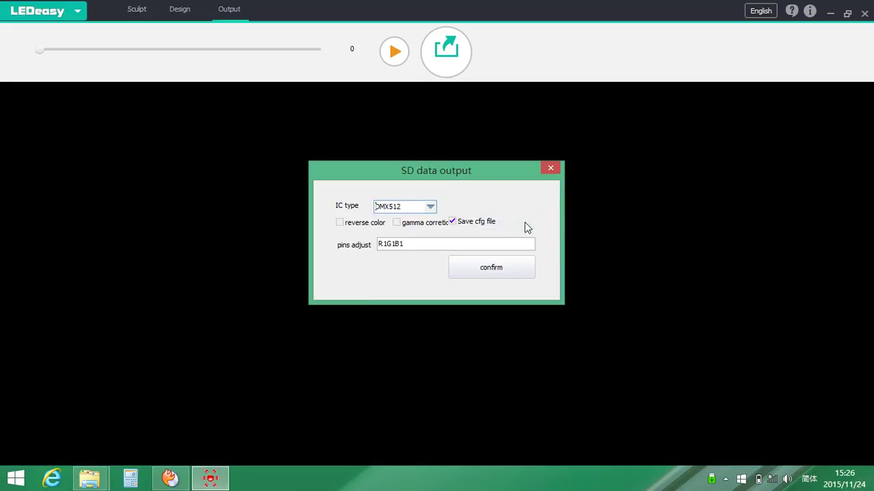
left_click(489, 274)
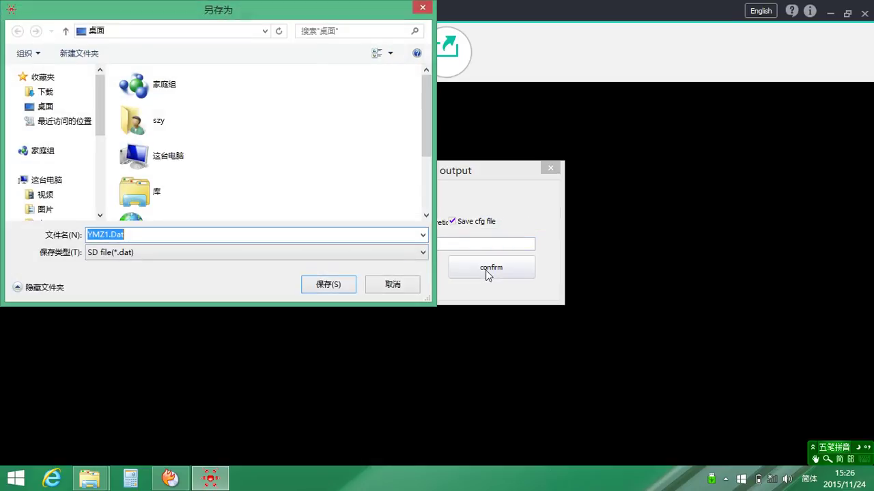
left_click(329, 285)
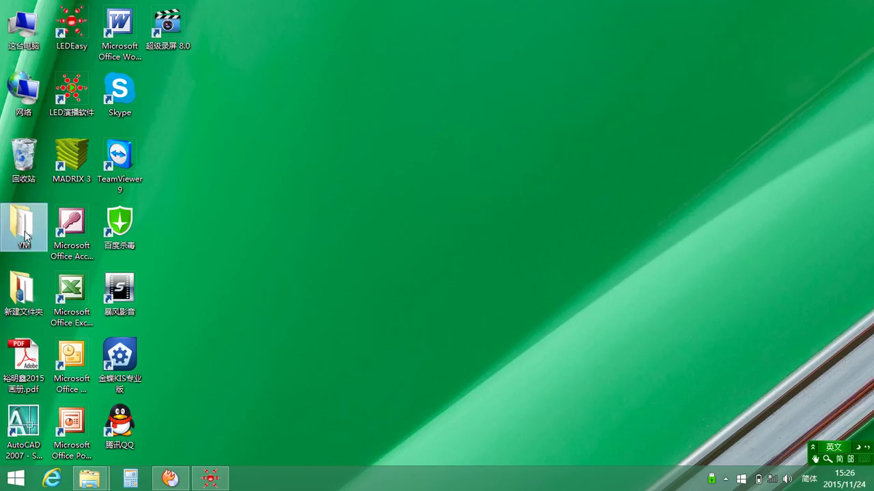
Open the desktop YM folder and select the exported YMZ1.Dat and YMZ1.cfg files
double_click(25, 236)
left_click_drag(412, 294, 372, 232)
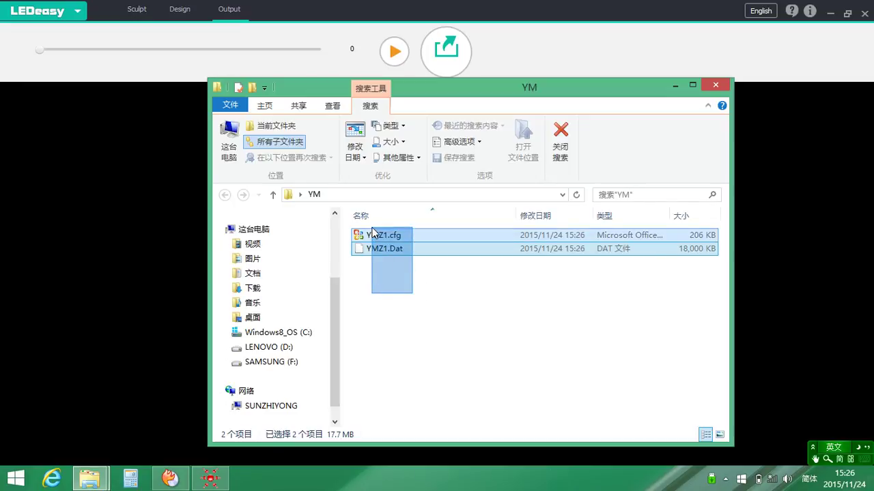